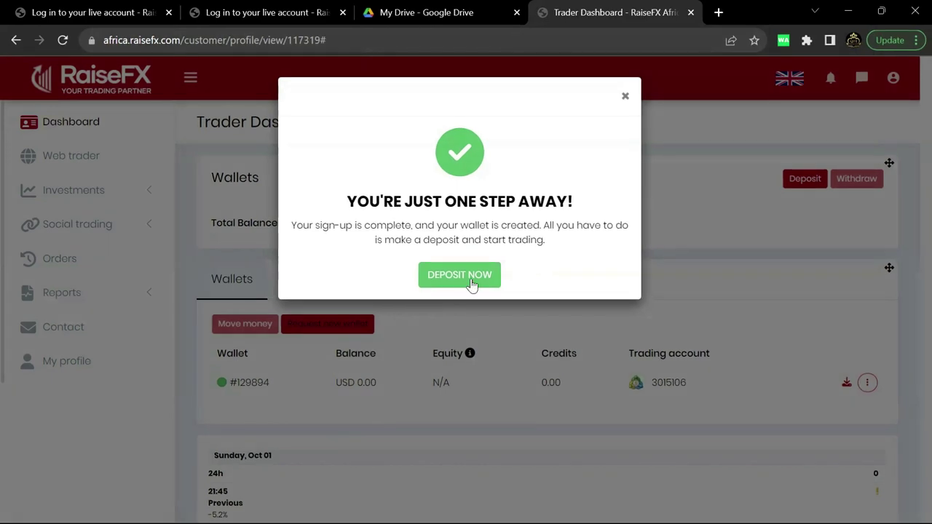
- Dismiss the sign-up message and change the trading account password to a newly generated one
click(627, 98)
scroll(627, 101, down, 1)
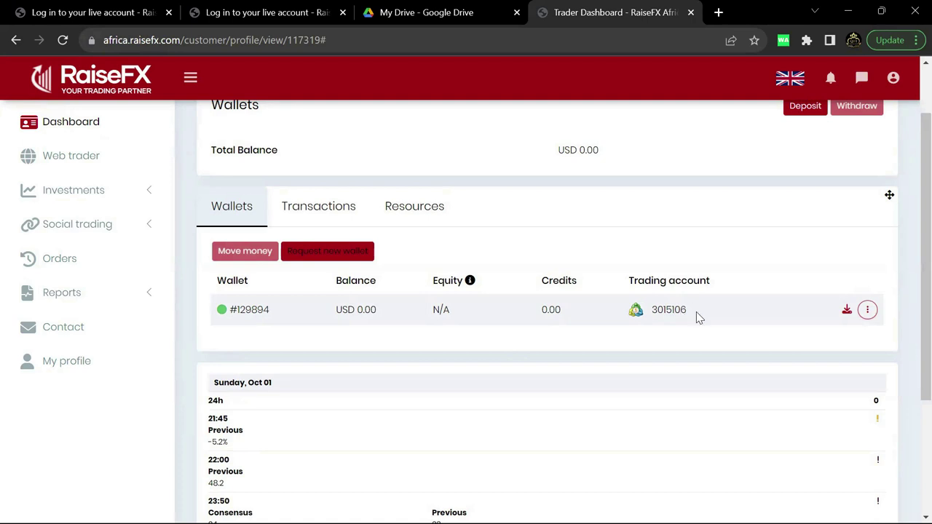
click(868, 311)
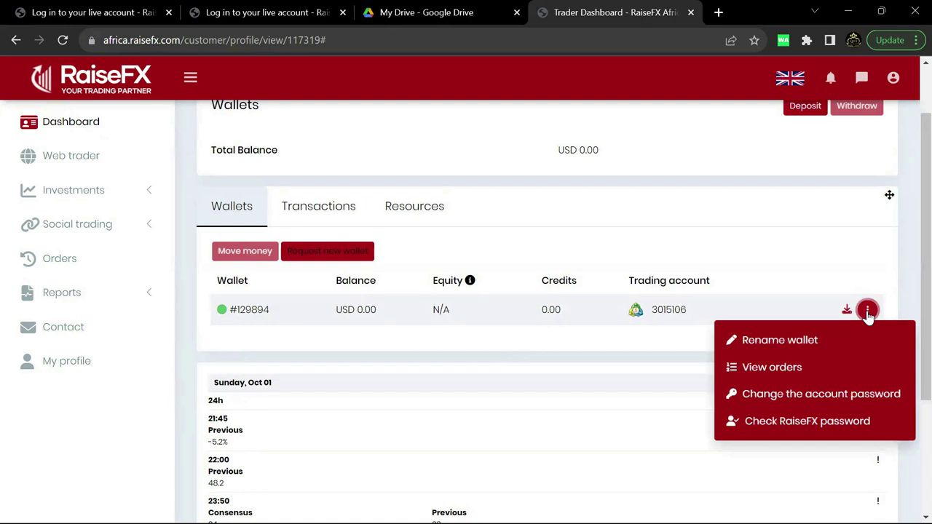
click(843, 398)
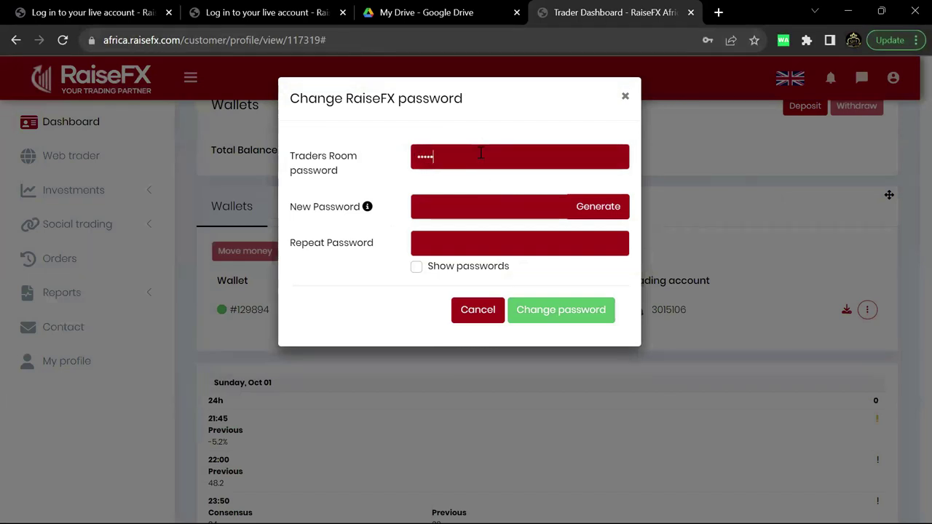
click(598, 209)
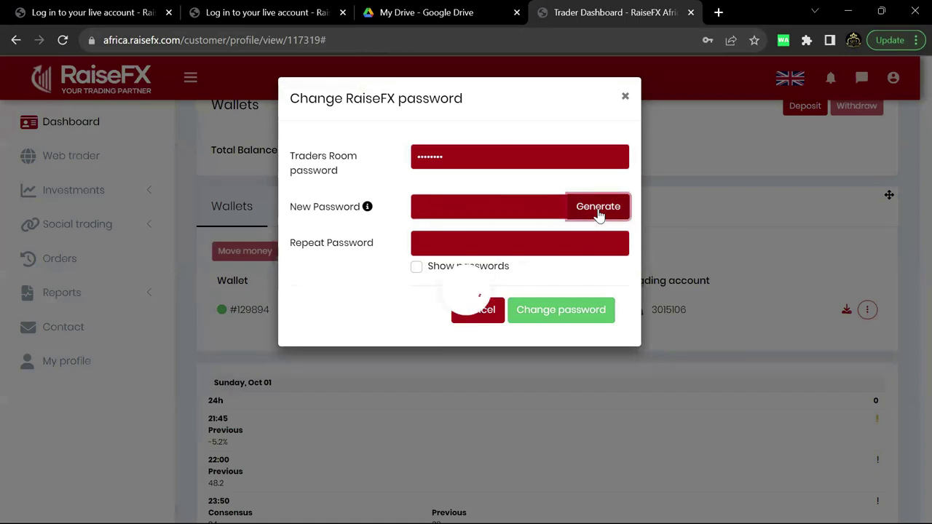
click(591, 315)
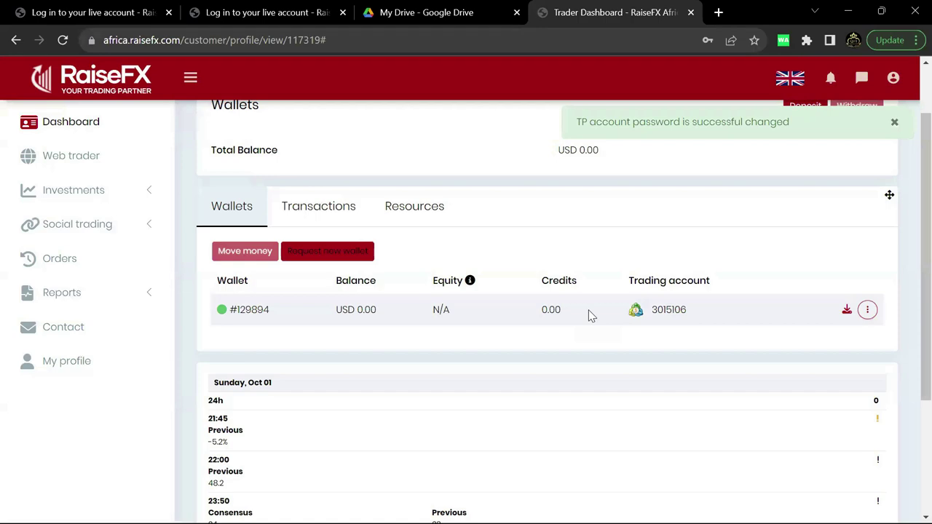
- Open the platform download options on the wallet's trading account row
scroll(568, 314, up, 1)
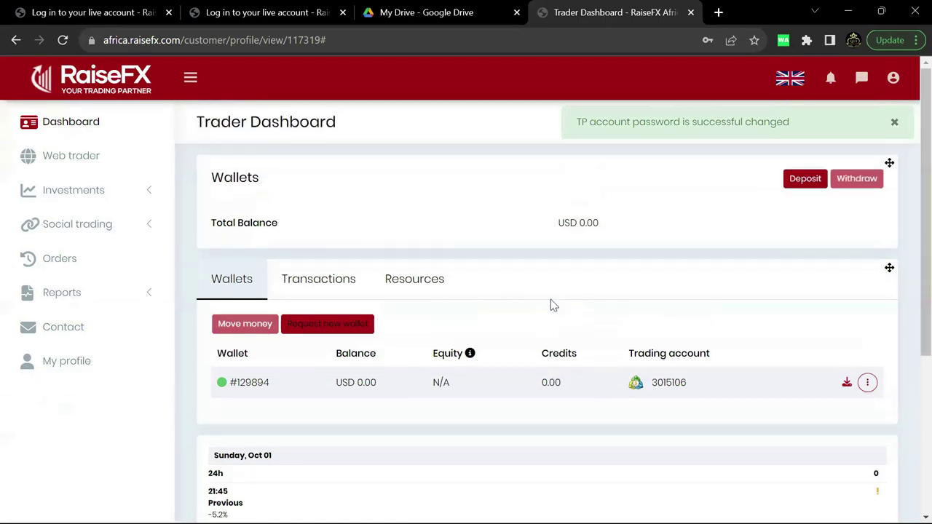
scroll(468, 282, down, 2)
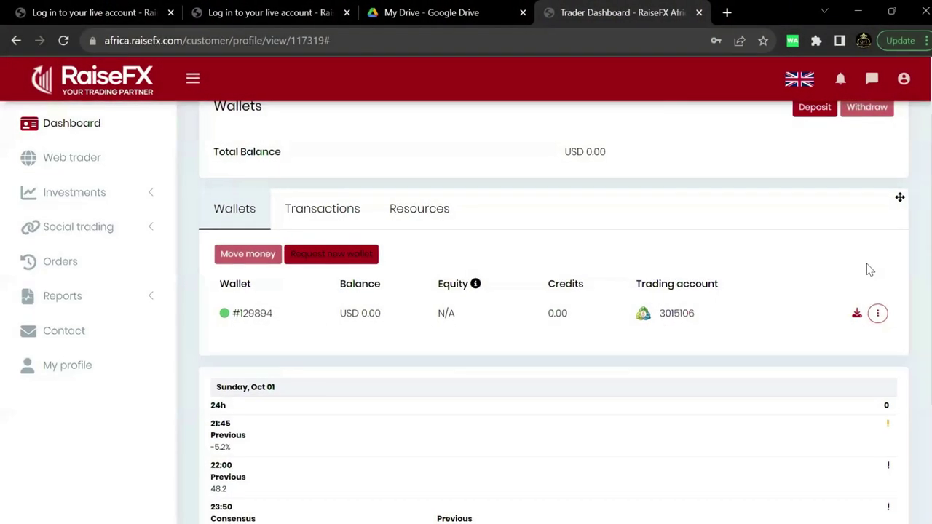
click(847, 312)
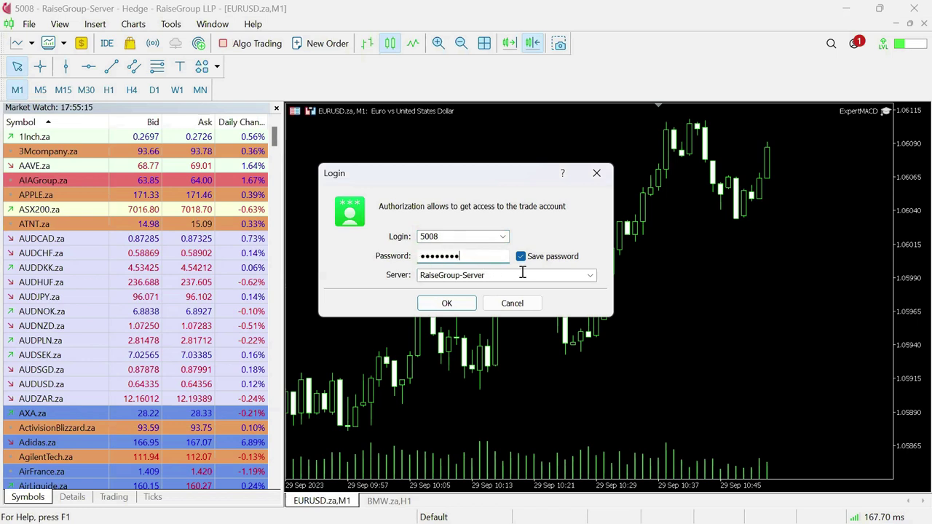
- Log in to the trading account on RaiseGroup-Server and show the Toolbox Trade tab with open positions
click(447, 305)
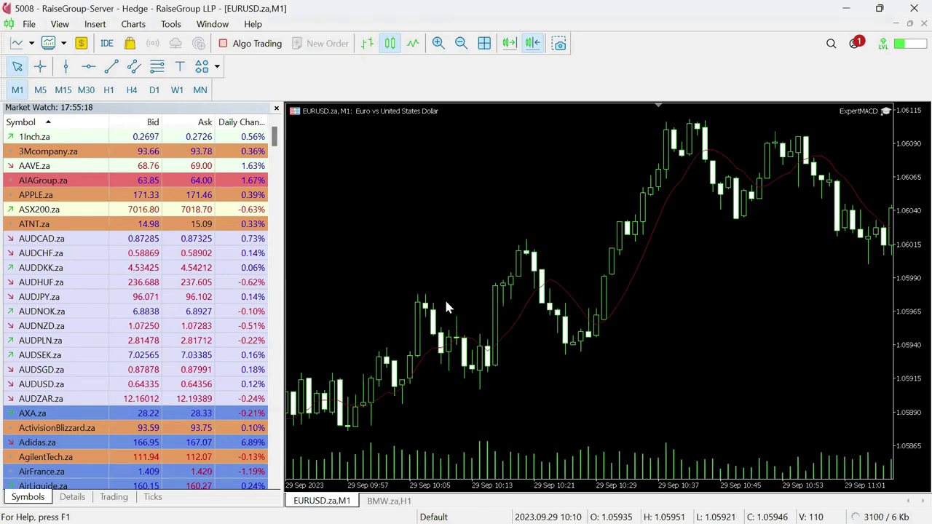
key(ctrl+t)
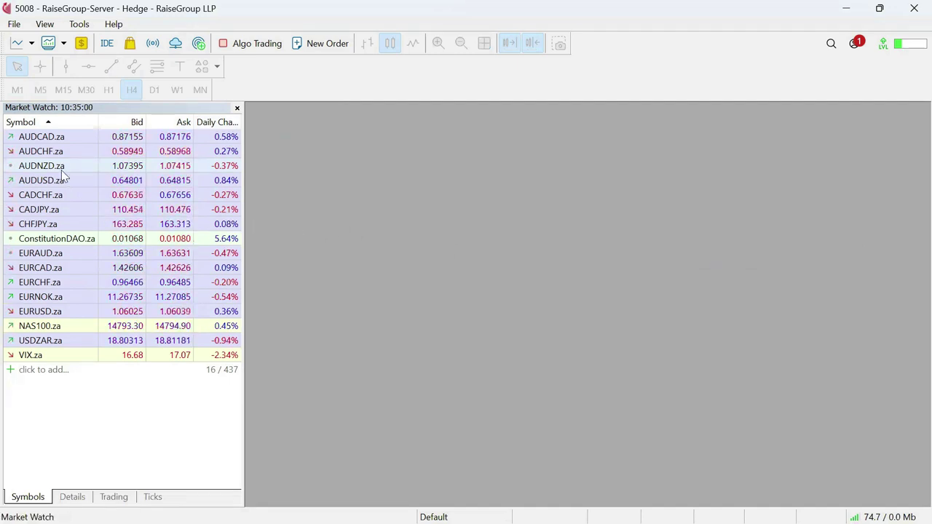
- Show all symbols in Market Watch and scroll down to EURUSD.za
right_click(86, 200)
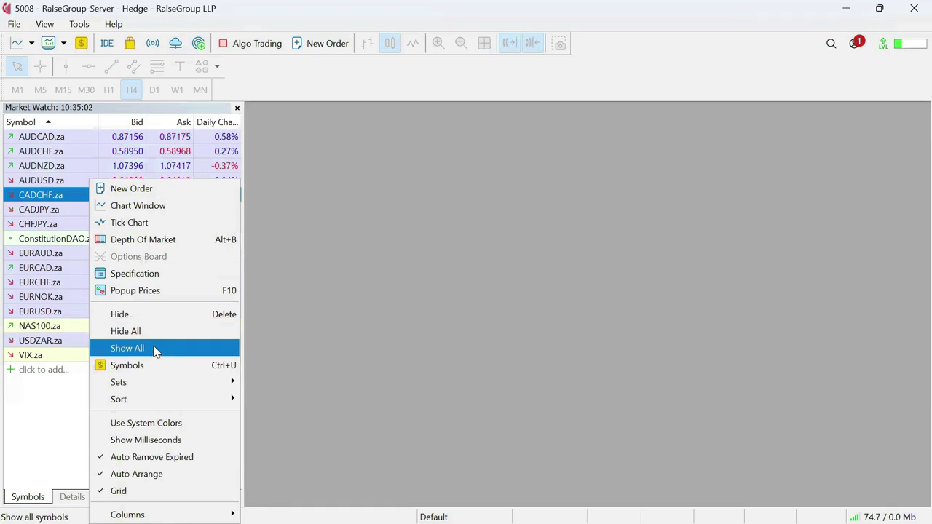
click(156, 349)
scroll(164, 243, down, 15)
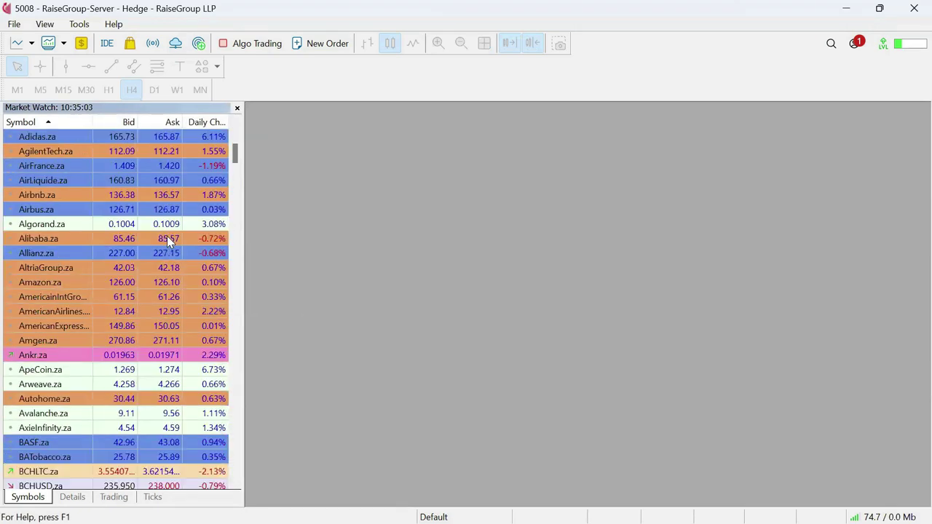
scroll(167, 242, down, 14)
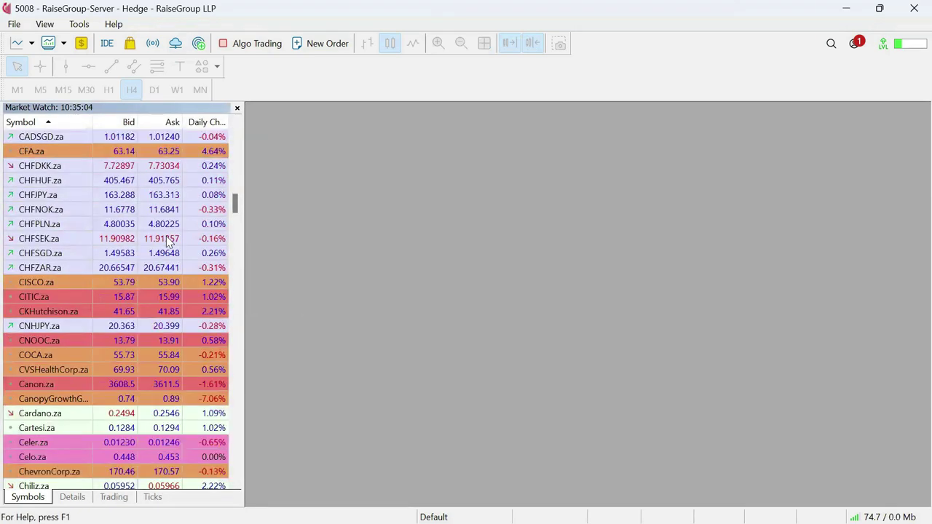
scroll(167, 242, down, 7)
scroll(154, 232, up, 20)
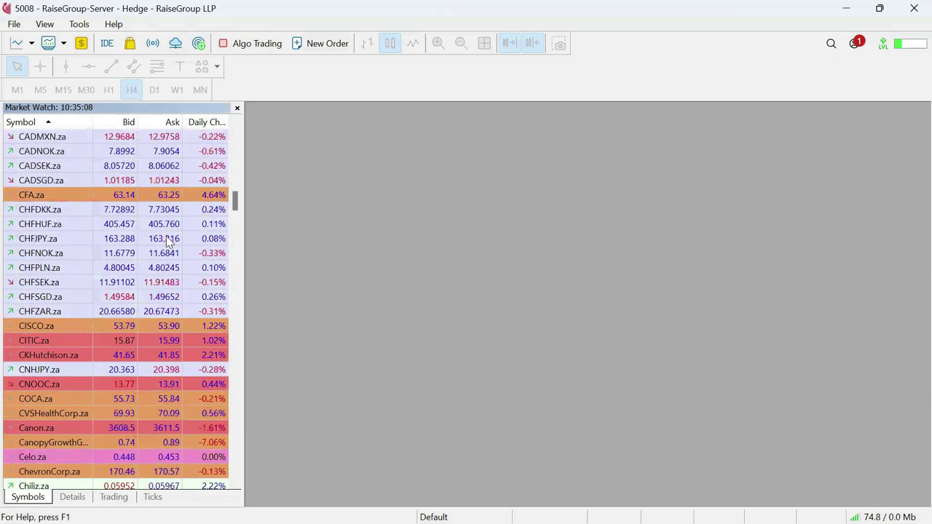
scroll(151, 226, up, 20)
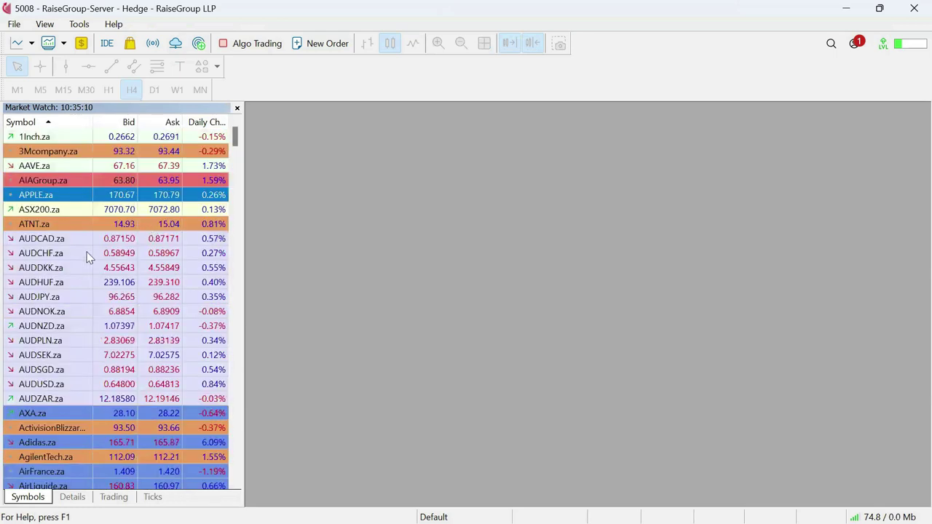
scroll(65, 309, down, 20)
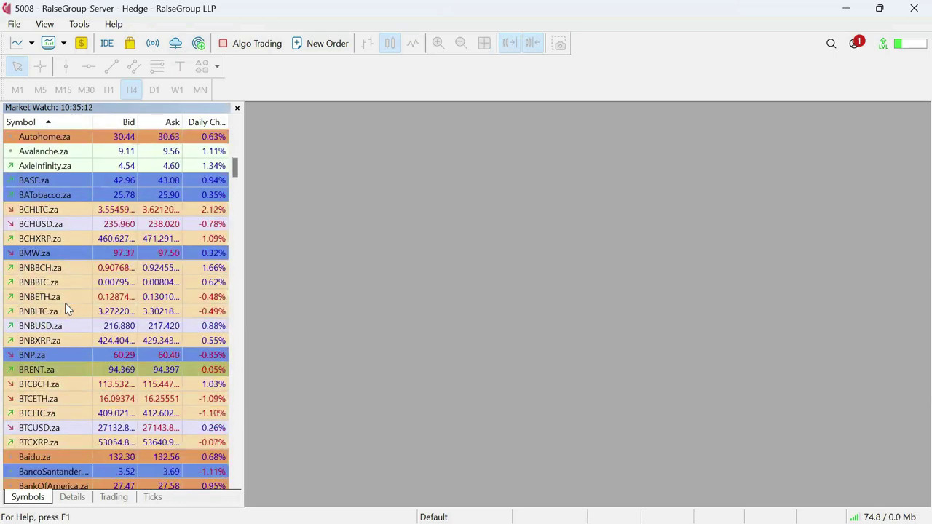
scroll(65, 306, down, 20)
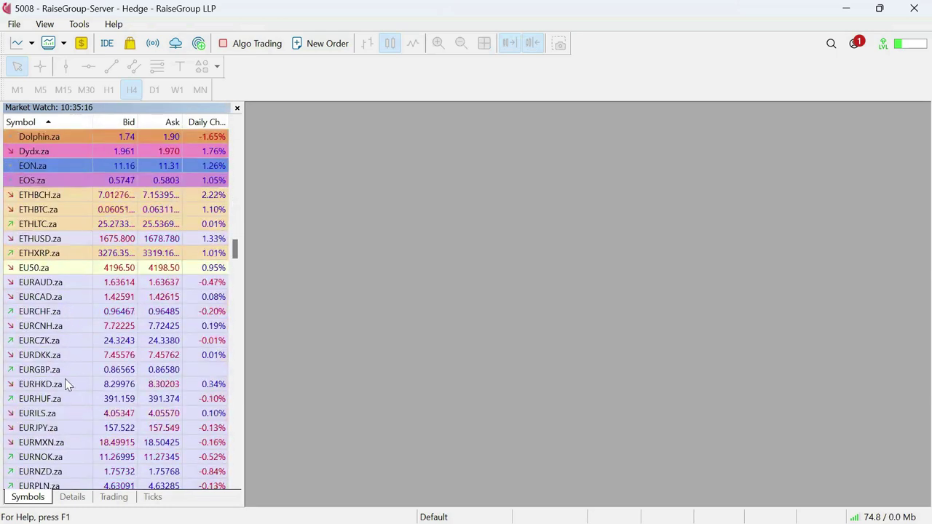
scroll(65, 379, down, 1)
scroll(65, 378, down, 1)
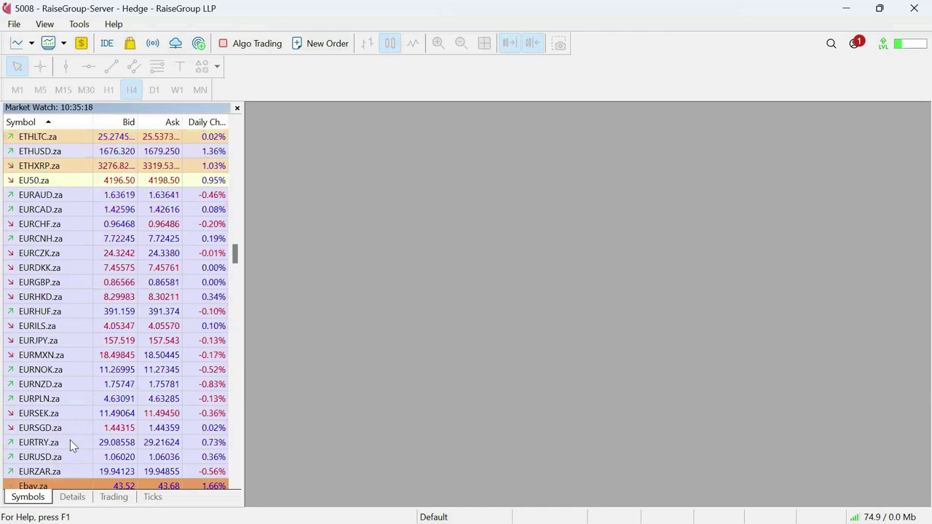
- Open a new chart window for EURUSD.za
click(61, 457)
right_click(61, 457)
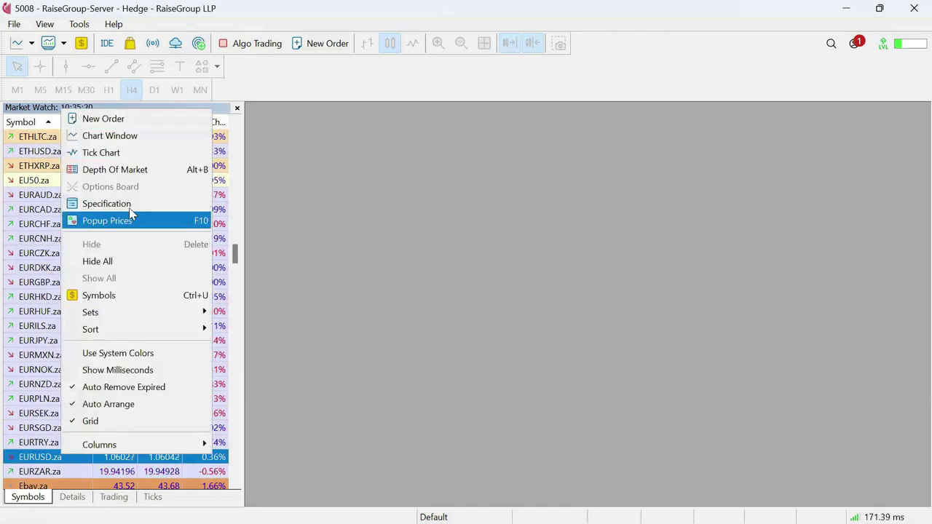
click(126, 138)
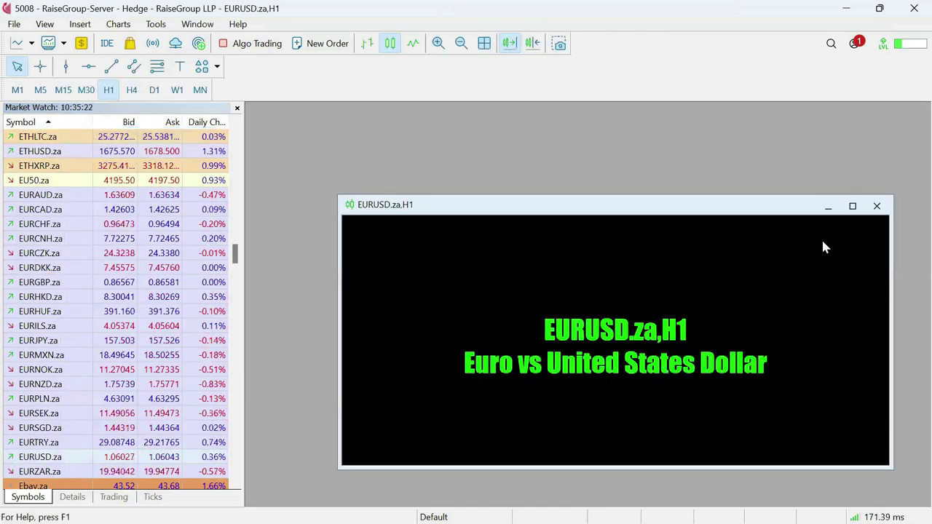
- Maximize the EURUSD.za chart, hide its grid, switch to M5 and enable chart shift
click(850, 208)
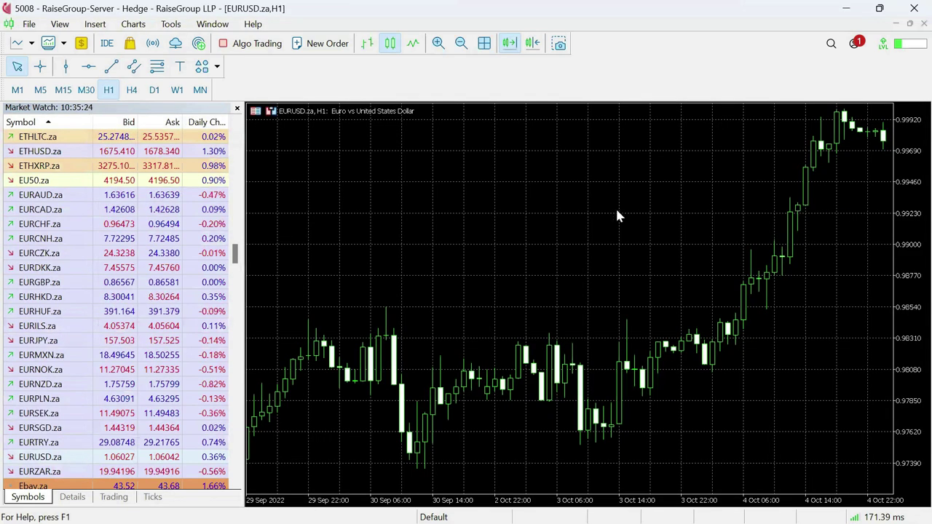
right_click(518, 186)
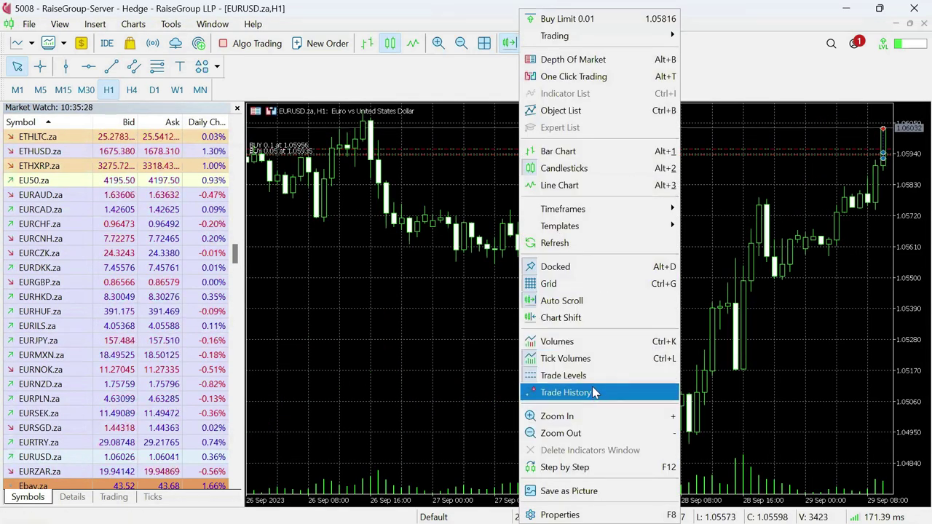
click(590, 284)
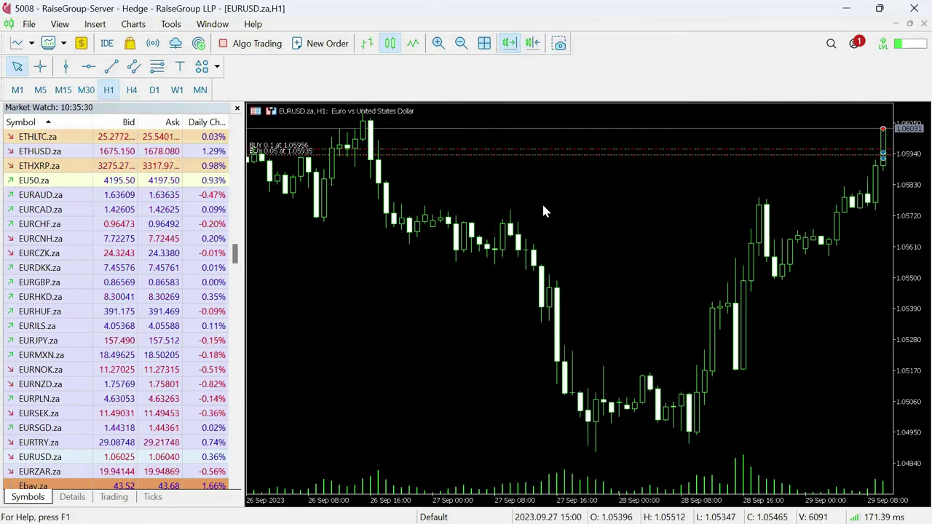
click(43, 90)
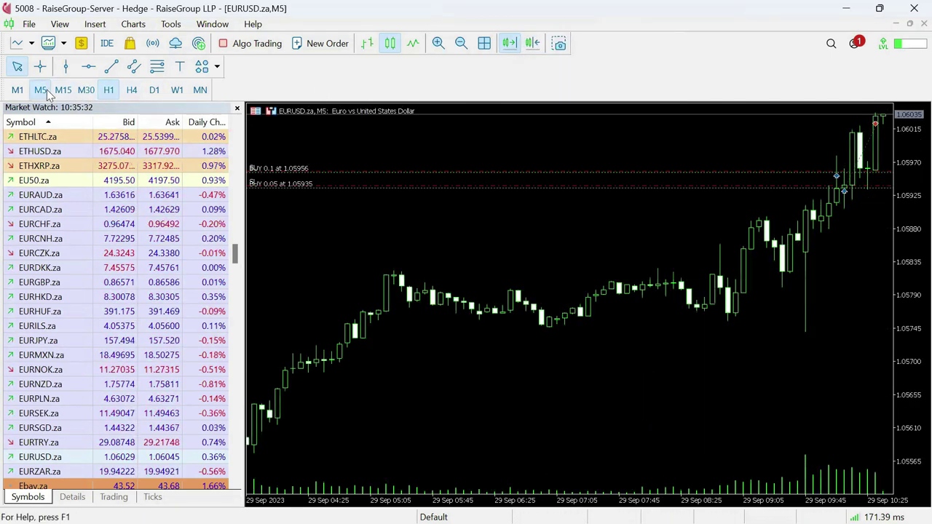
click(532, 43)
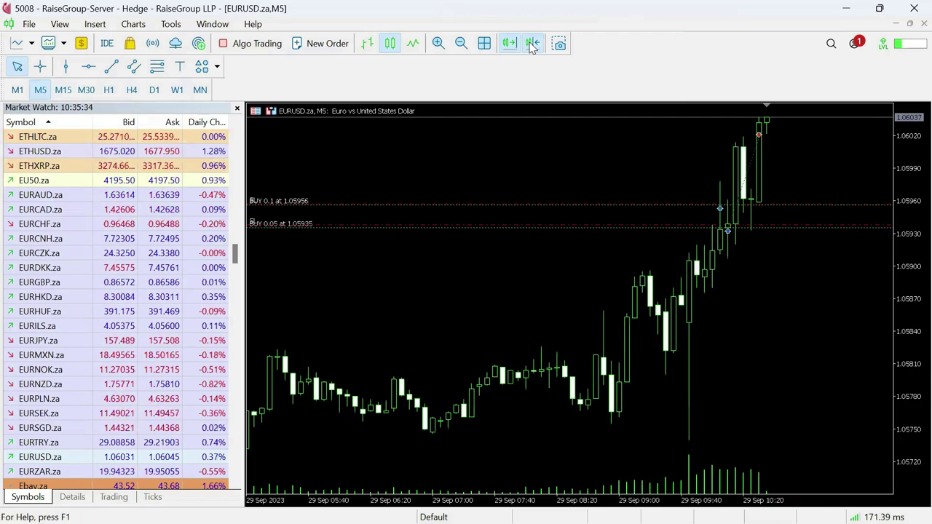
- Try the trade history and trade level options in the chart's context menu
right_click(793, 277)
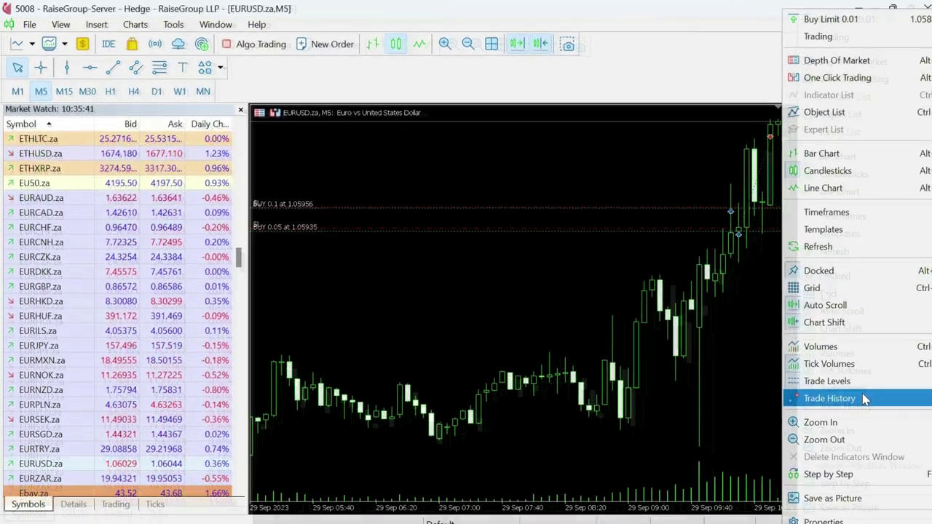
click(830, 426)
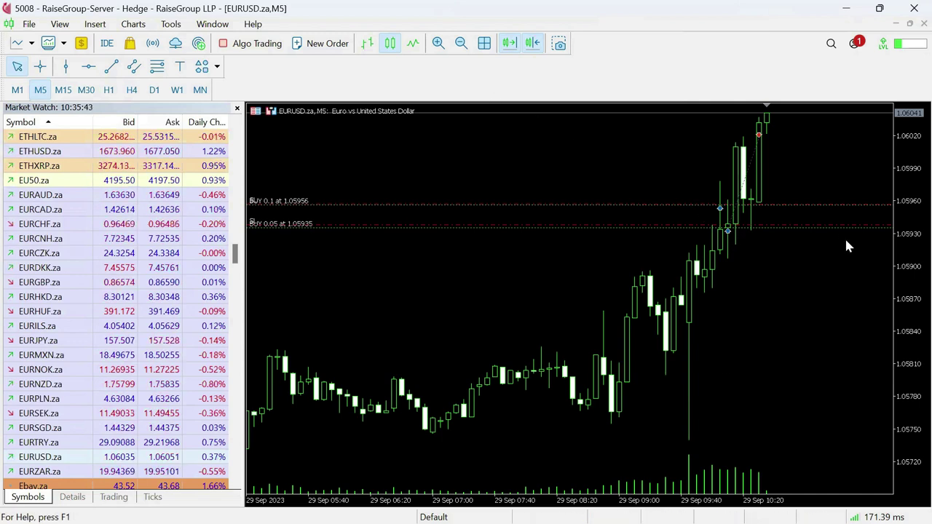
right_click(765, 265)
click(842, 389)
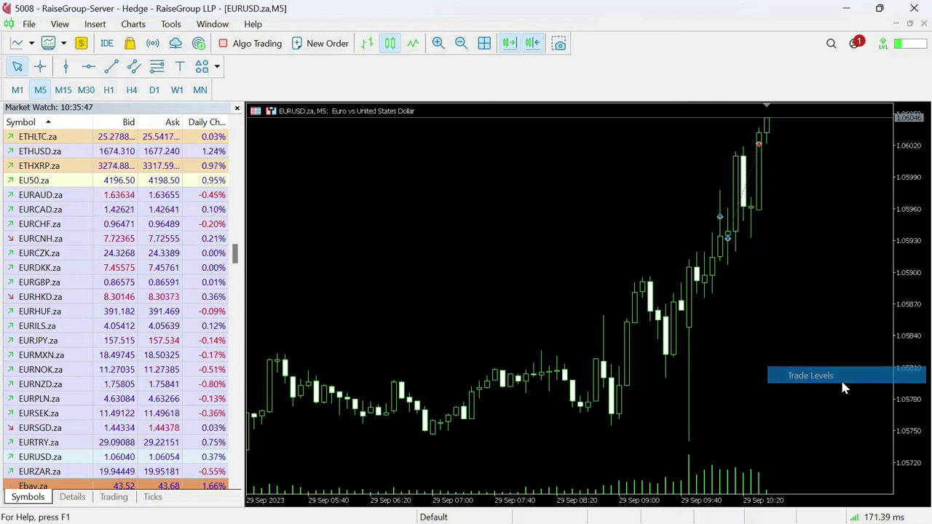
right_click(783, 280)
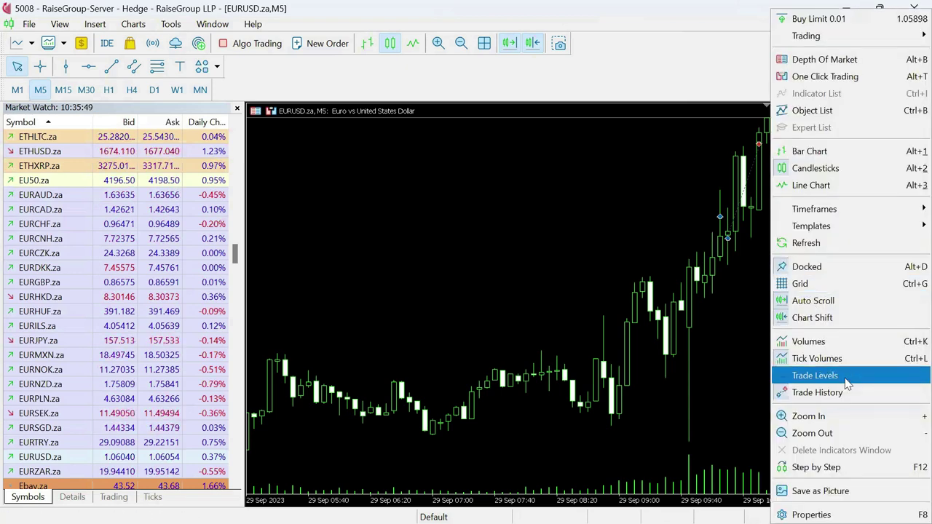
click(847, 376)
right_click(773, 349)
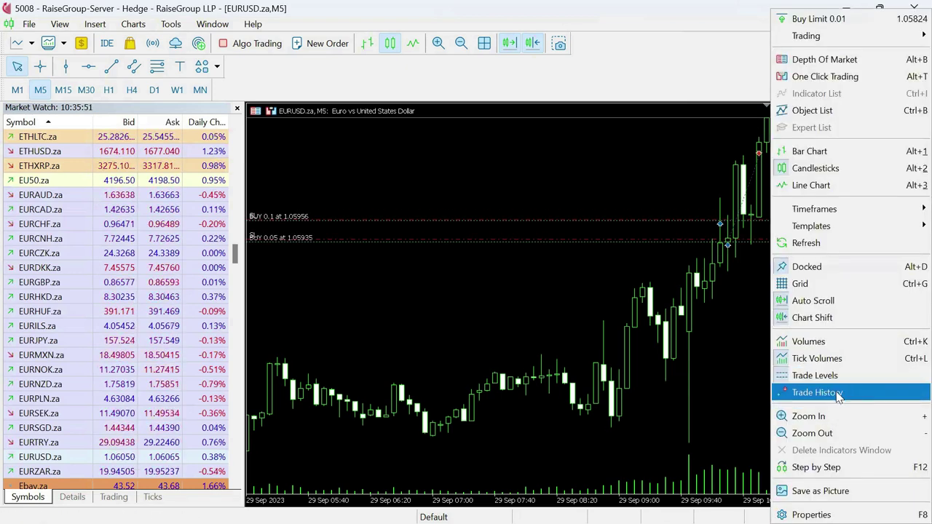
click(722, 368)
- Hide the trade-history arrows, then turn trade levels off and back on
right_click(779, 331)
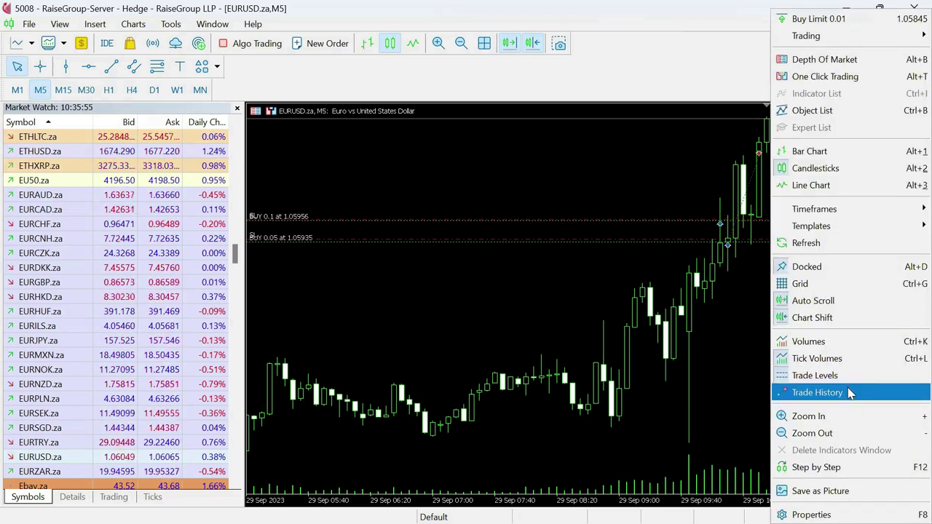
click(792, 392)
right_click(783, 306)
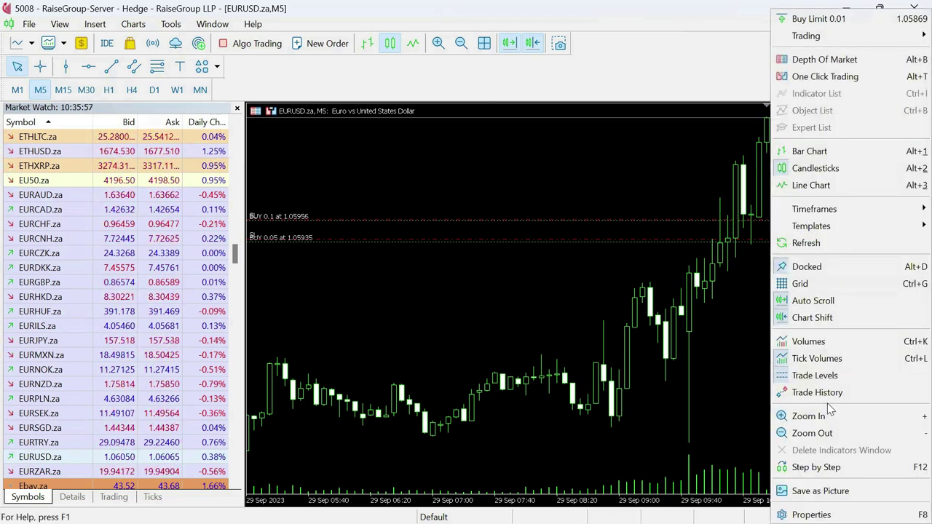
click(836, 377)
right_click(802, 335)
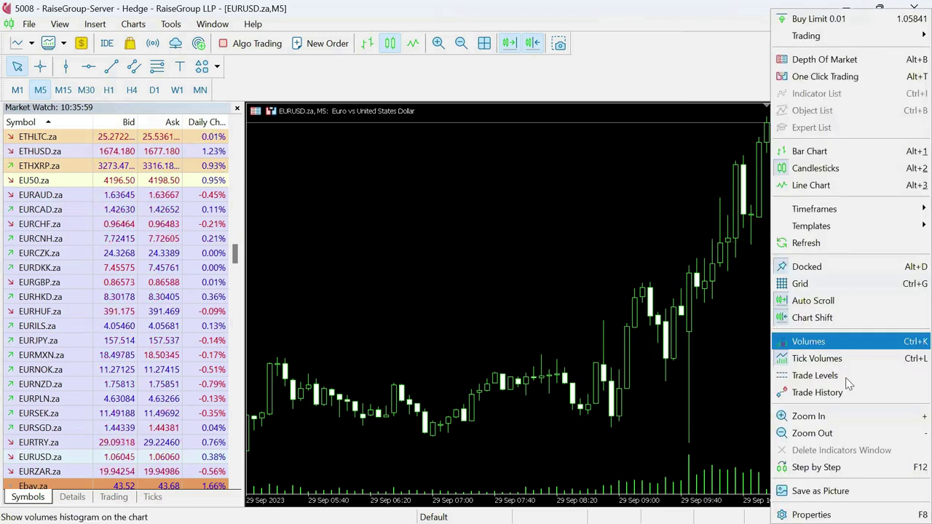
click(844, 372)
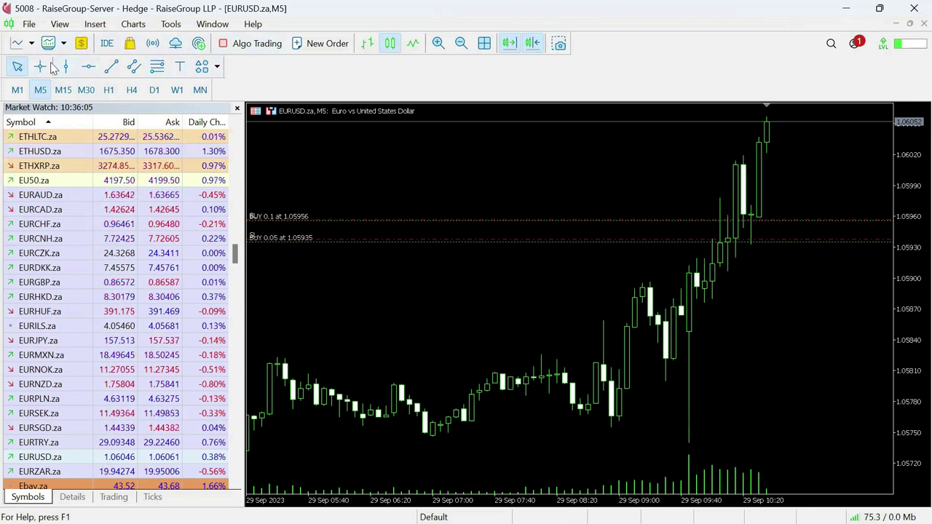
- Switch the chart between line, bar and candlestick views, ending on candlesticks
click(32, 44)
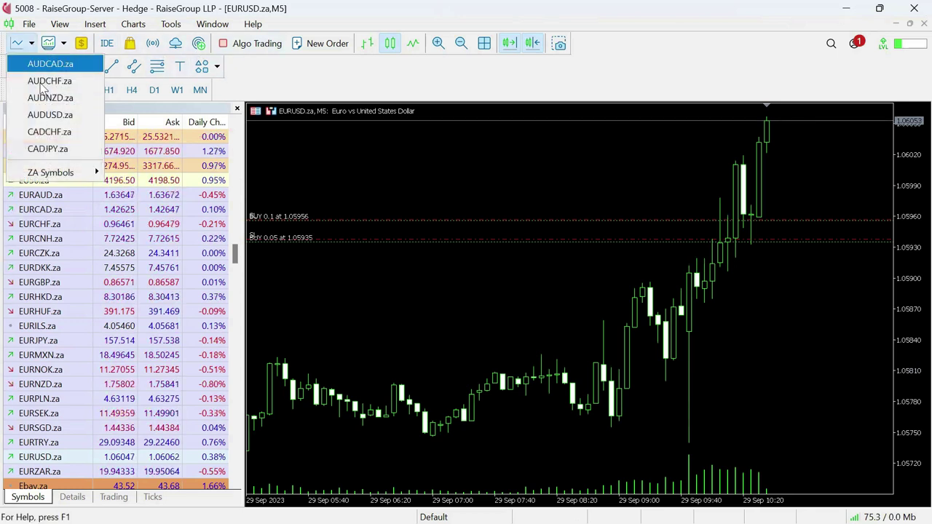
click(270, 163)
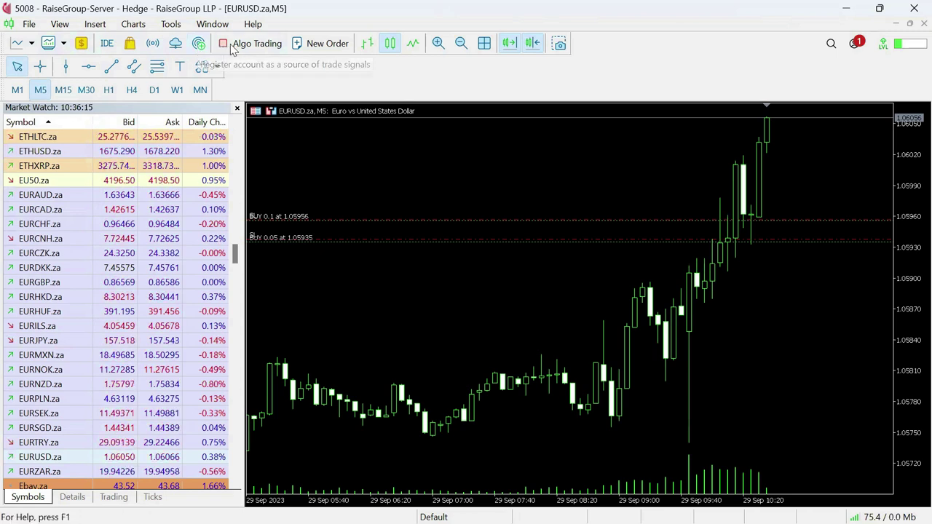
click(412, 46)
click(390, 44)
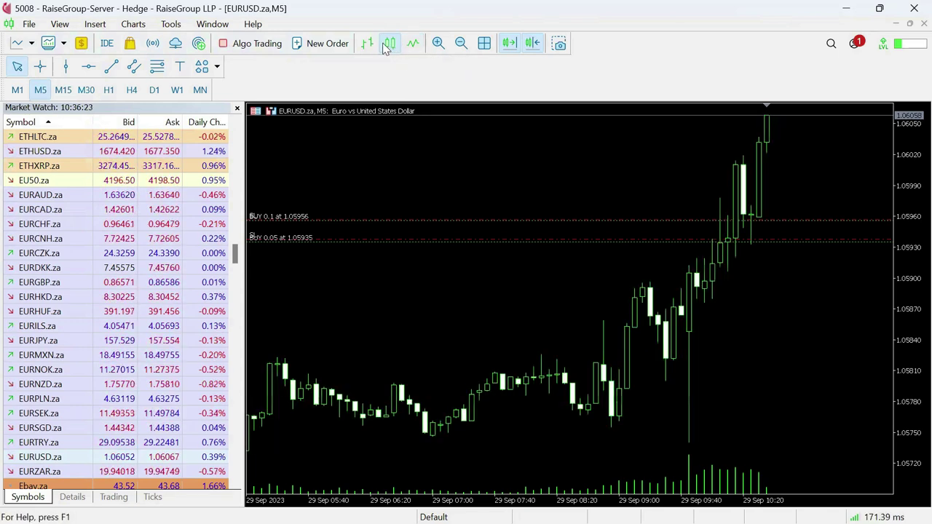
click(368, 44)
click(390, 43)
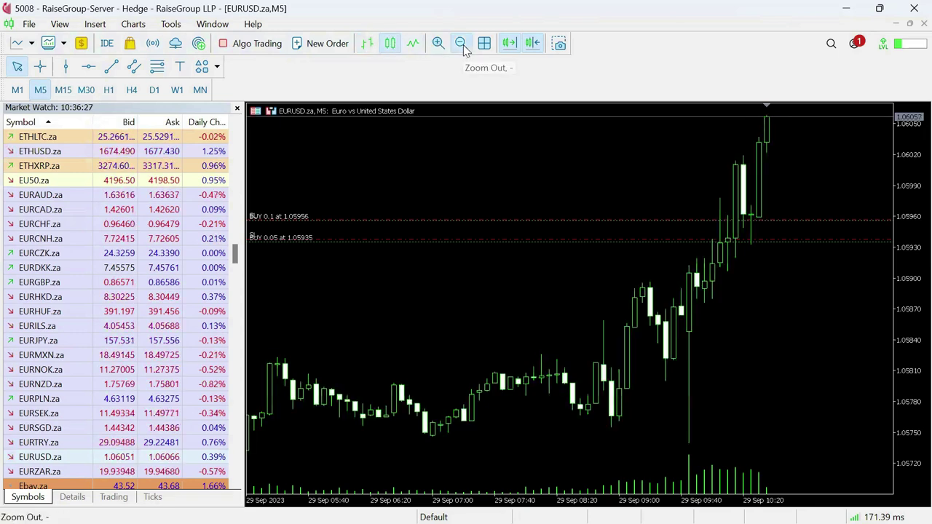
- Zoom out and in, tile then maximize the chart, and enable Auto Scroll and Chart Shift
click(461, 45)
click(438, 44)
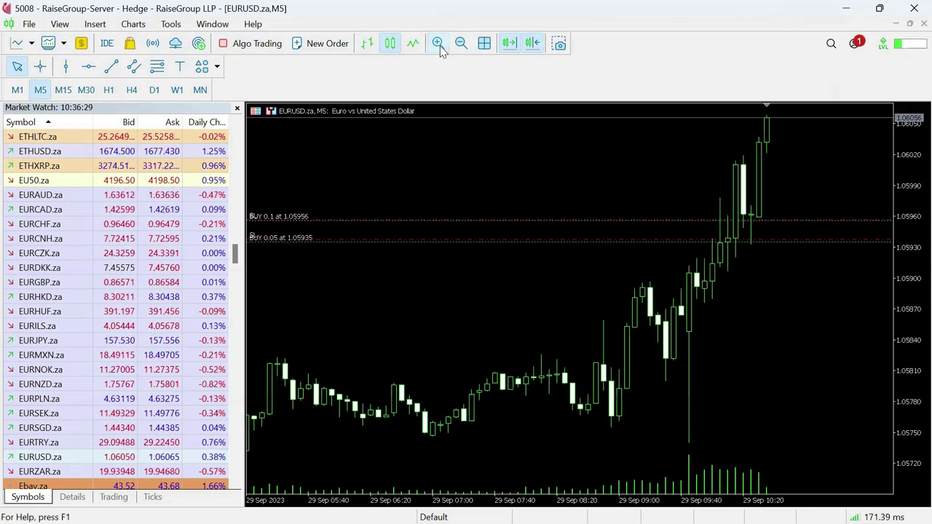
click(484, 44)
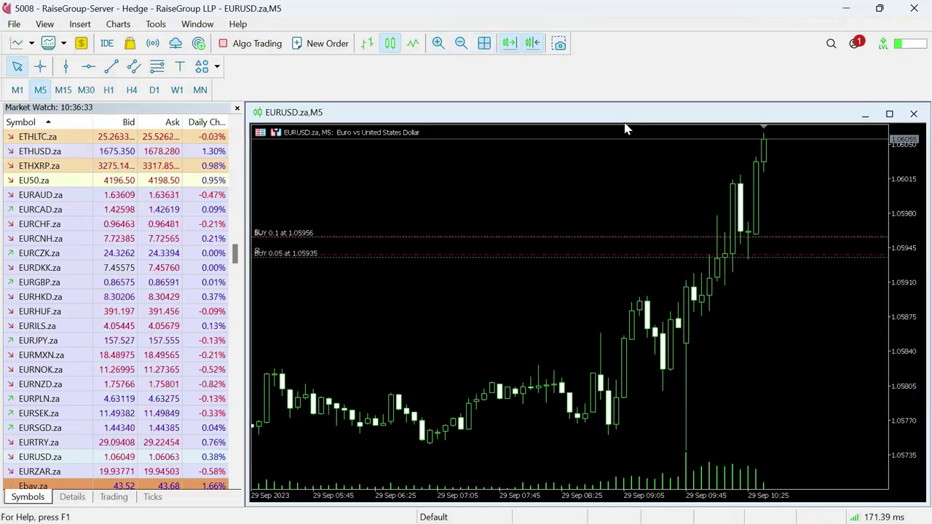
click(889, 114)
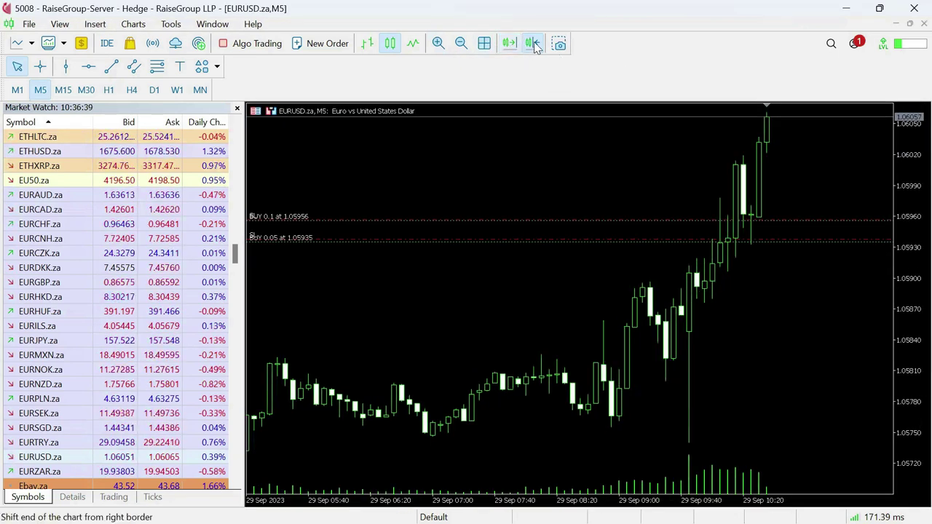
click(508, 45)
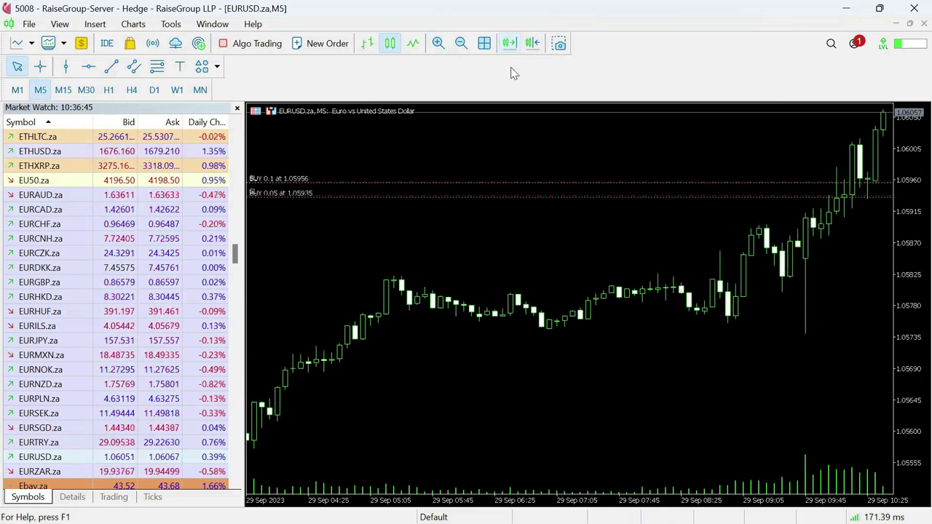
click(531, 45)
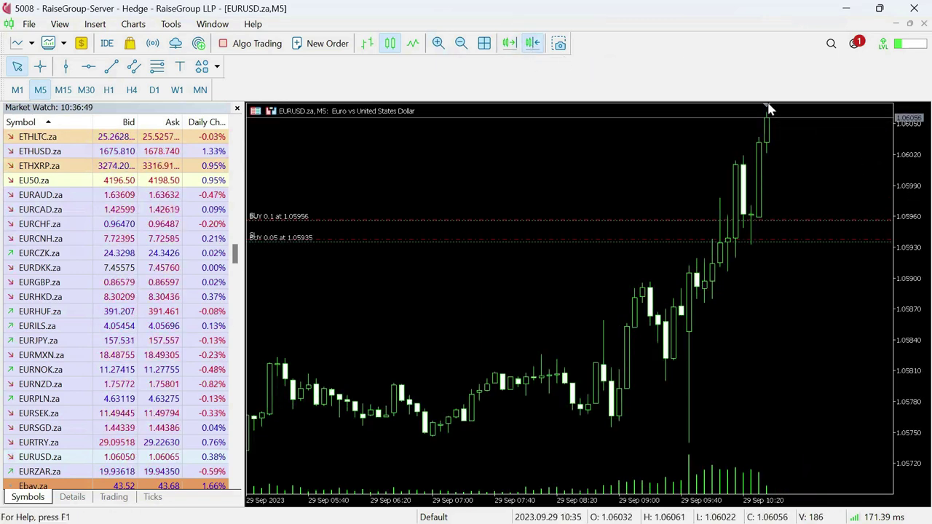
- Widen the right margin by dragging the shift marker and compress the price scale
mouse_move(768, 110)
mouse_down()
mouse_move(687, 117)
mouse_move(635, 108)
mouse_move(686, 114)
mouse_move(643, 125)
mouse_up()
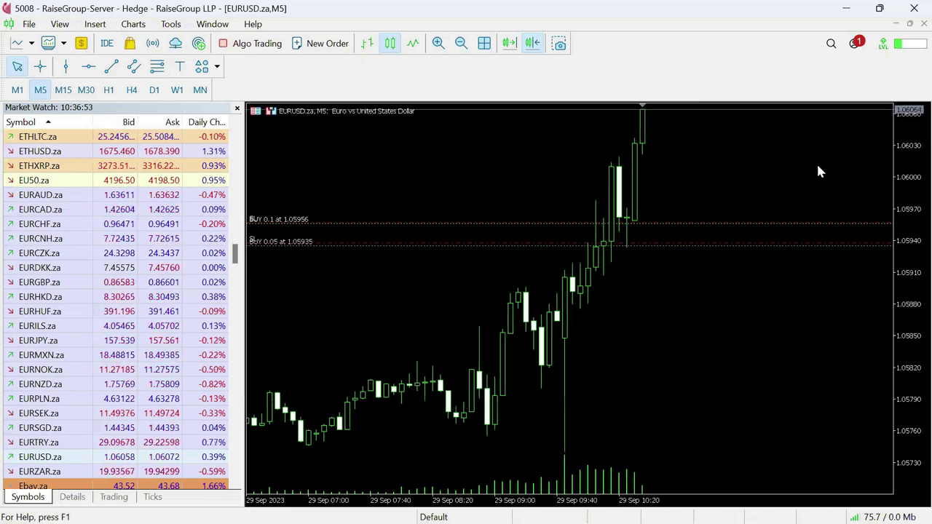
drag(906, 198, 891, 230)
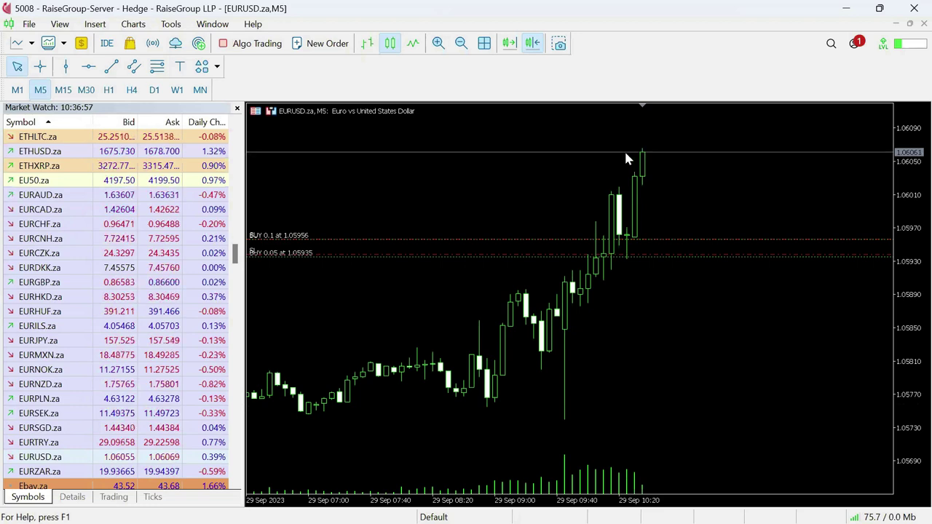
click(559, 46)
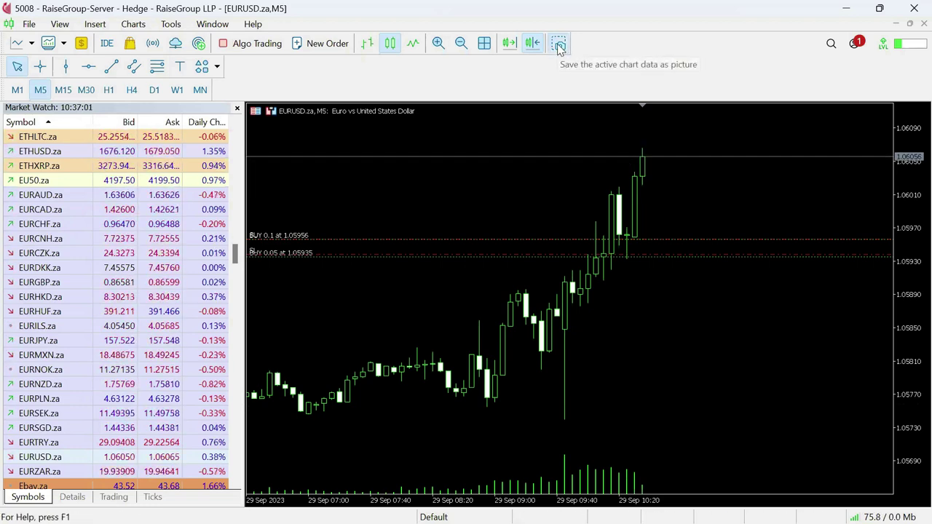
click(633, 154)
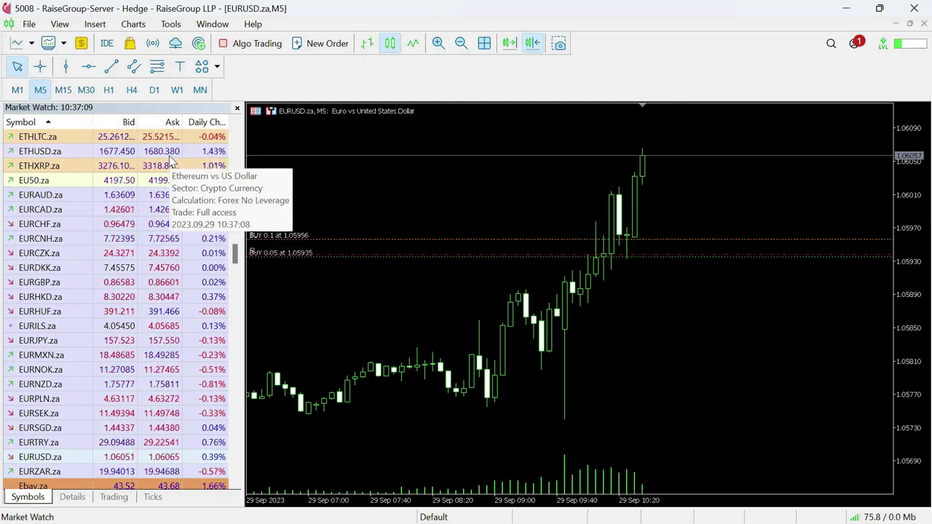
- Place and delete a trial horizontal line and a trial trend line
click(88, 67)
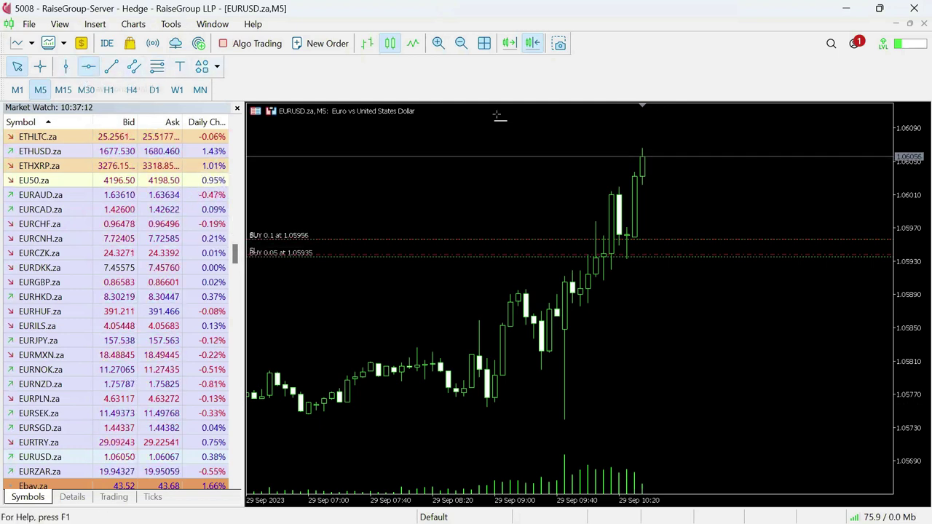
click(715, 274)
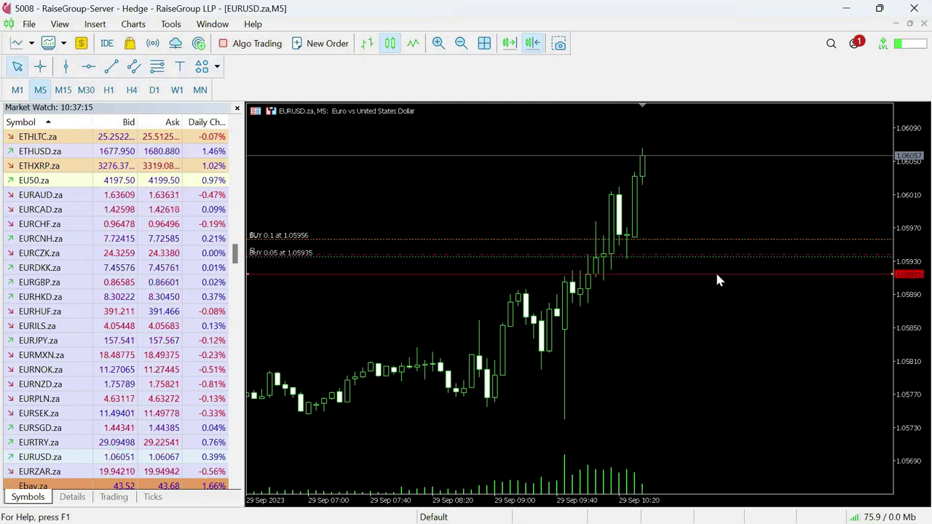
key(BackSpace)
click(111, 66)
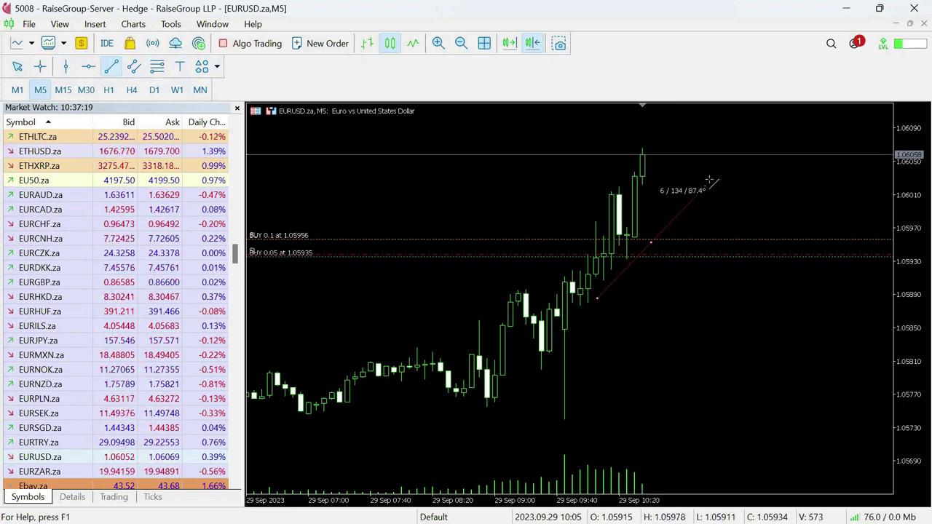
drag(711, 179, 710, 175)
key(BackSpace)
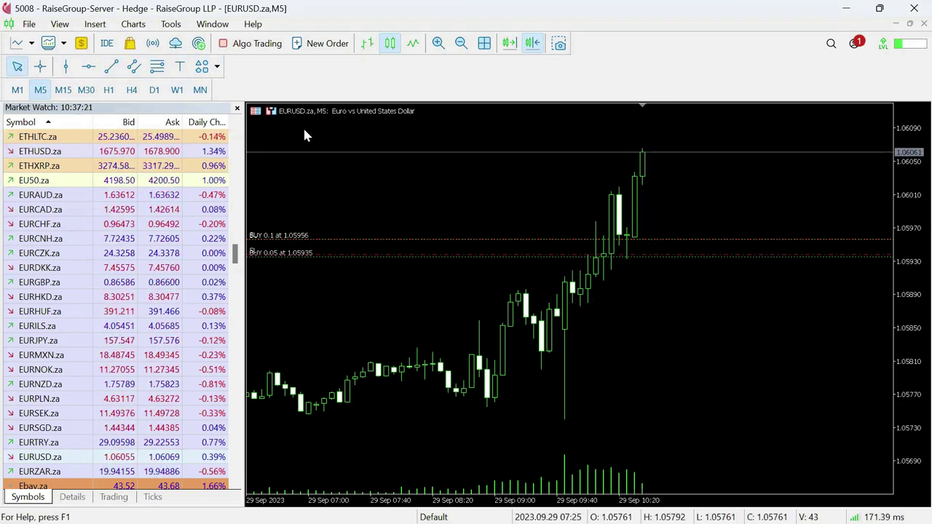
- Draw an equidistant channel over the rally and move it onto the candles
click(134, 66)
mouse_move(549, 360)
mouse_down()
mouse_move(697, 191)
mouse_move(702, 158)
mouse_up()
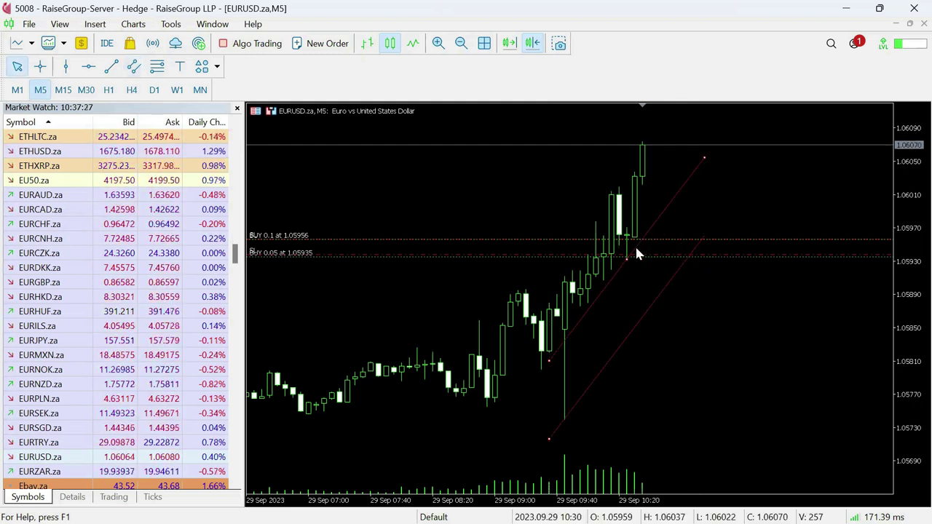
drag(625, 257, 581, 235)
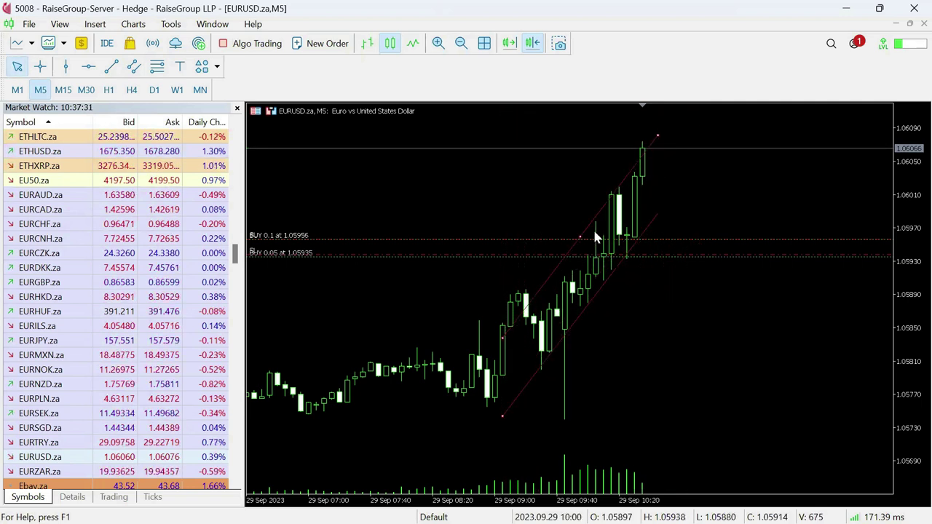
- Draw a Fibonacci retracement from the morning low up to the latest high
click(156, 66)
mouse_move(540, 421)
mouse_down()
mouse_move(588, 385)
mouse_move(707, 151)
mouse_move(724, 137)
mouse_up()
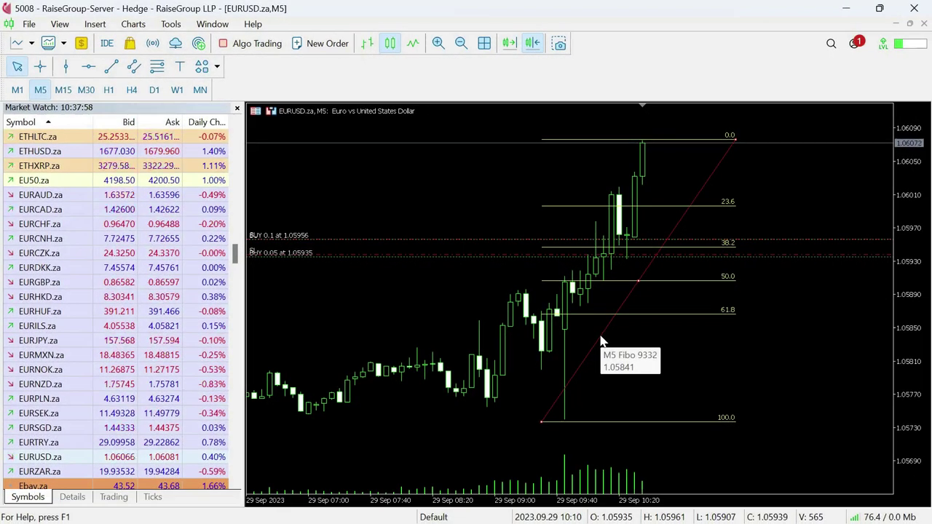
click(600, 341)
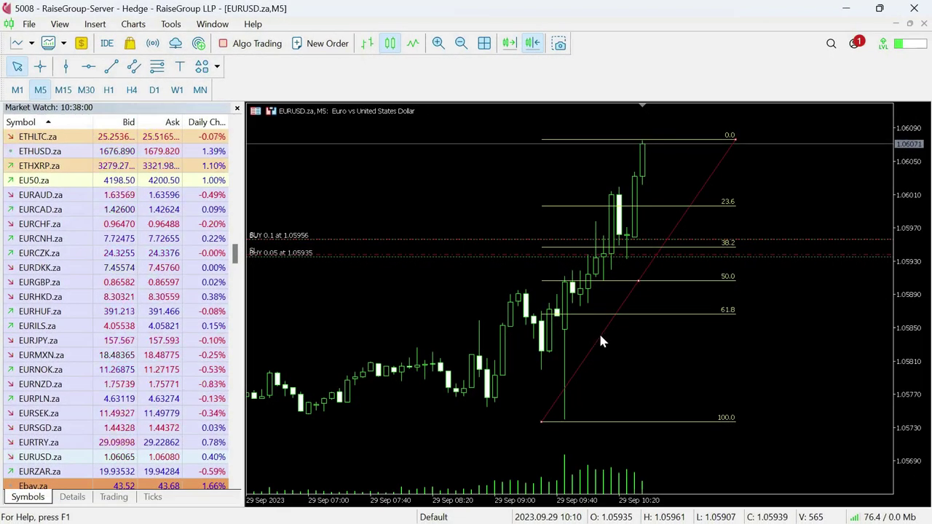
- Add a 0.71 level to the Fibonacci retracement in its properties and confirm
right_click(599, 336)
click(646, 347)
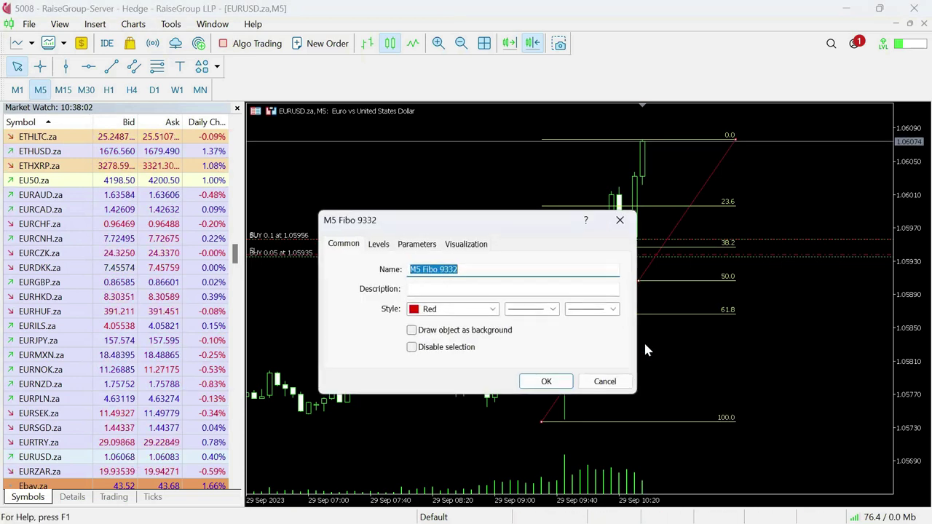
click(380, 245)
scroll(445, 294, down, 2)
scroll(446, 294, up, 2)
click(597, 266)
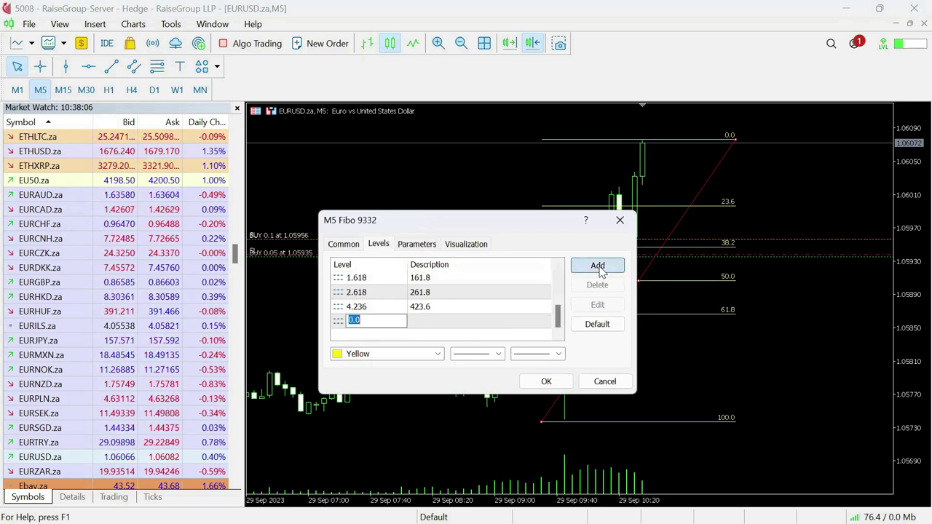
text(0.71)
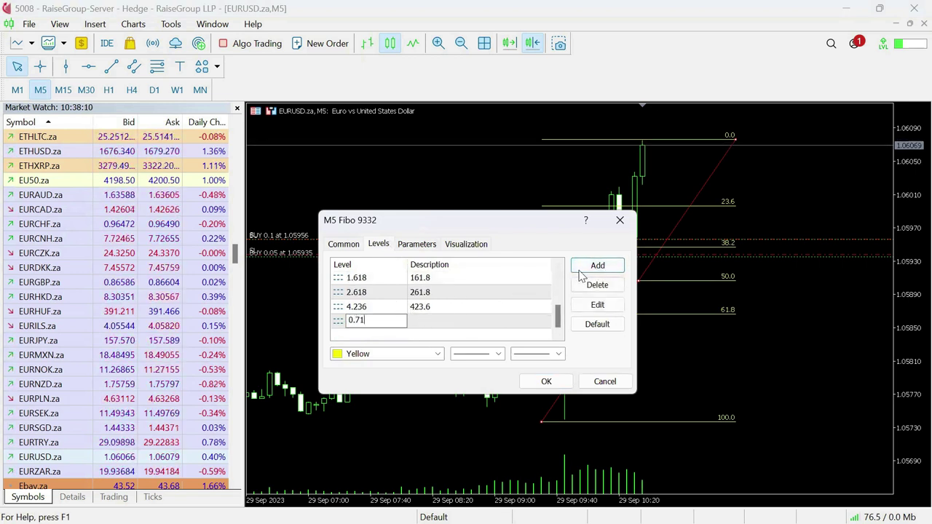
click(598, 266)
click(346, 245)
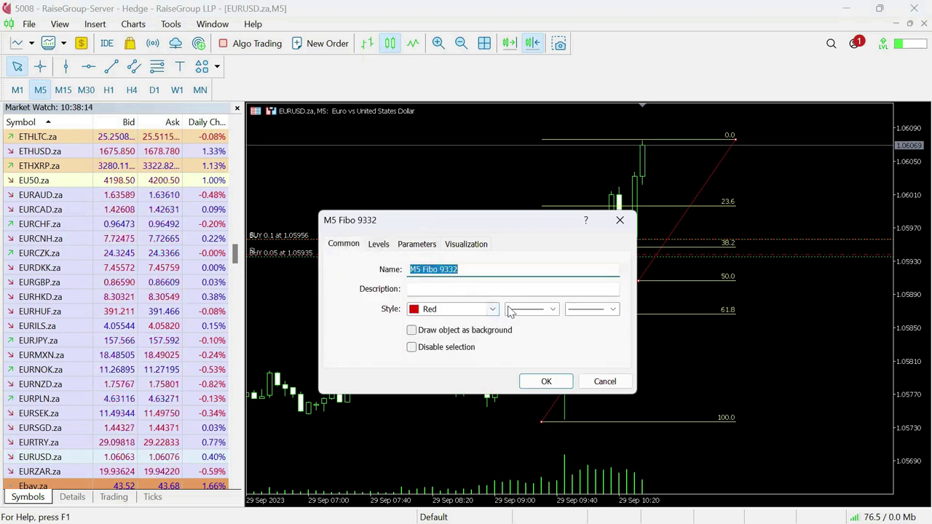
click(422, 245)
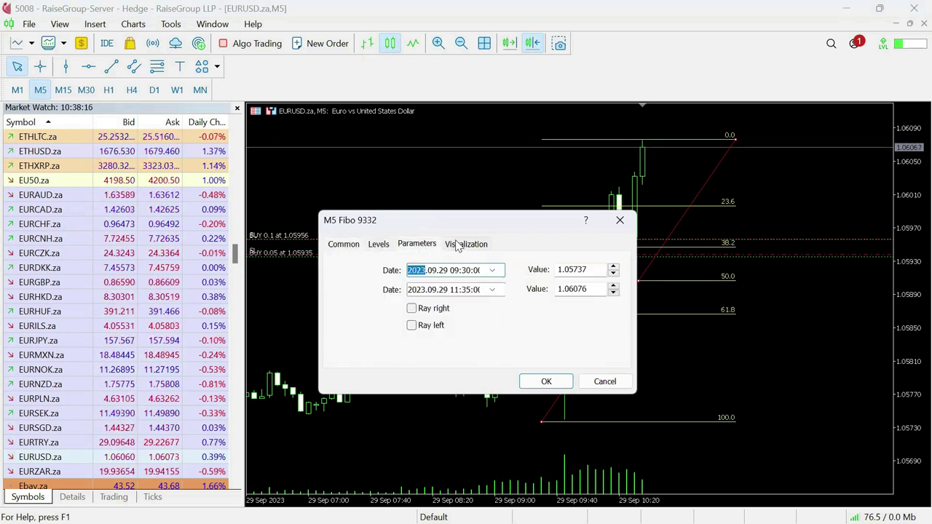
click(459, 245)
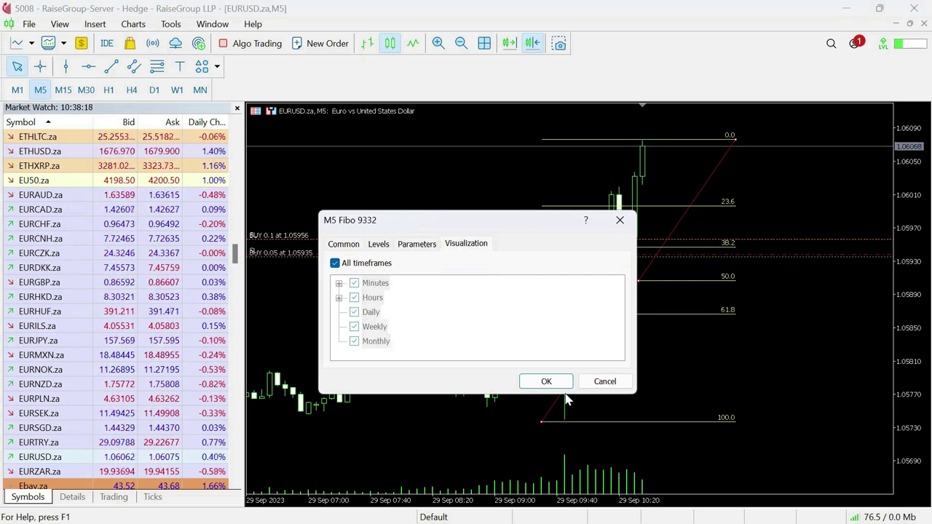
click(546, 382)
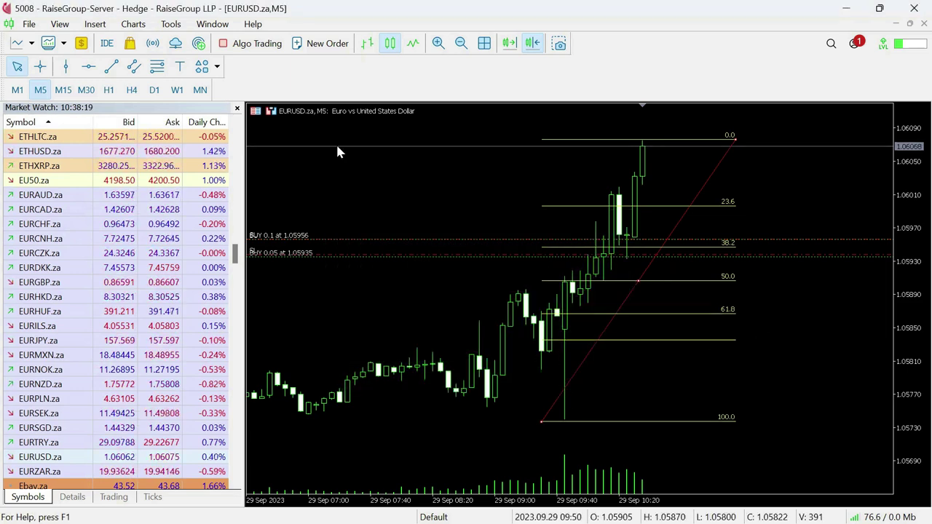
click(214, 67)
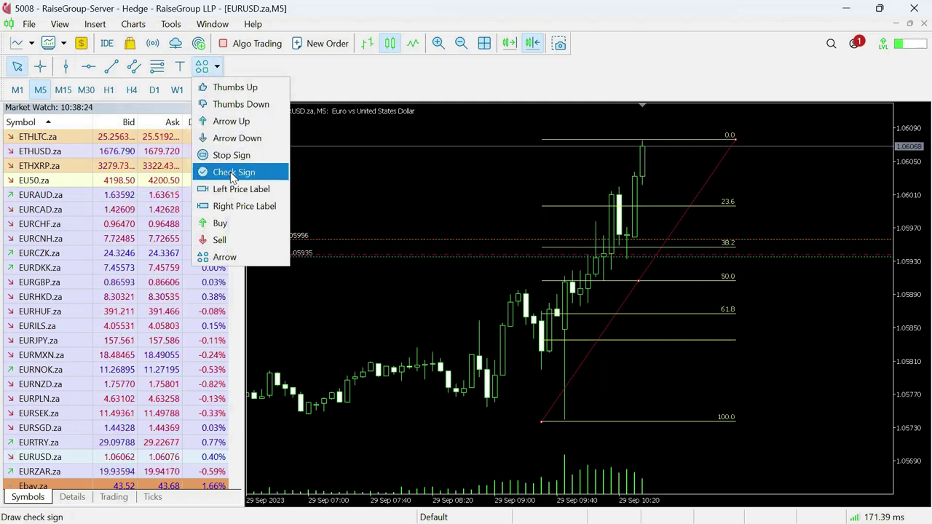
- Place a Buy arrow marker on the EURUSD chart and drag it higher
click(217, 67)
click(217, 67)
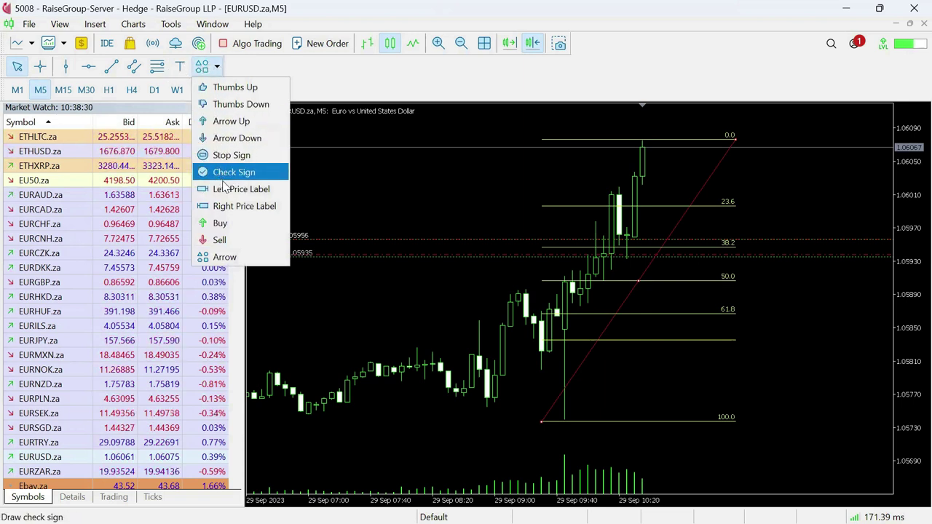
click(266, 228)
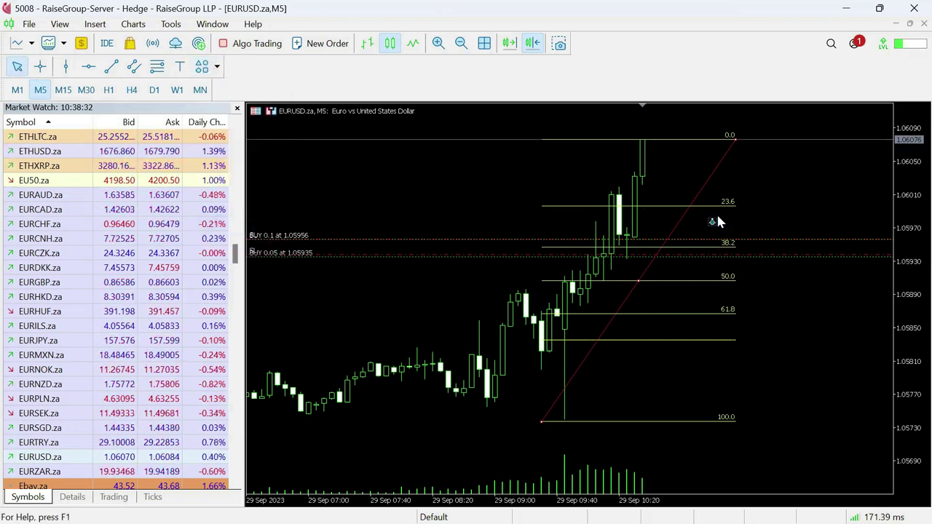
click(716, 218)
drag(713, 222, 712, 180)
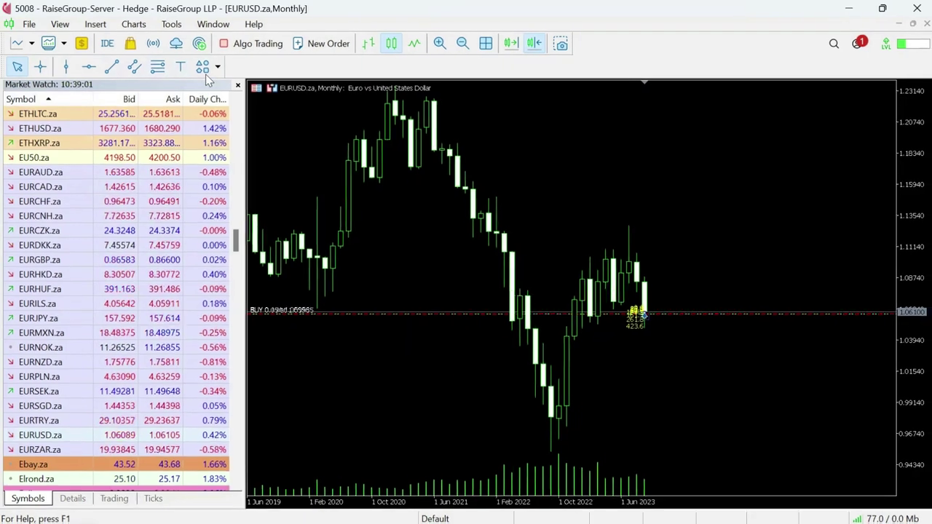
- Show the Timeframes toolbar again and switch H1 then back to M5 at the latest bars
right_click(135, 65)
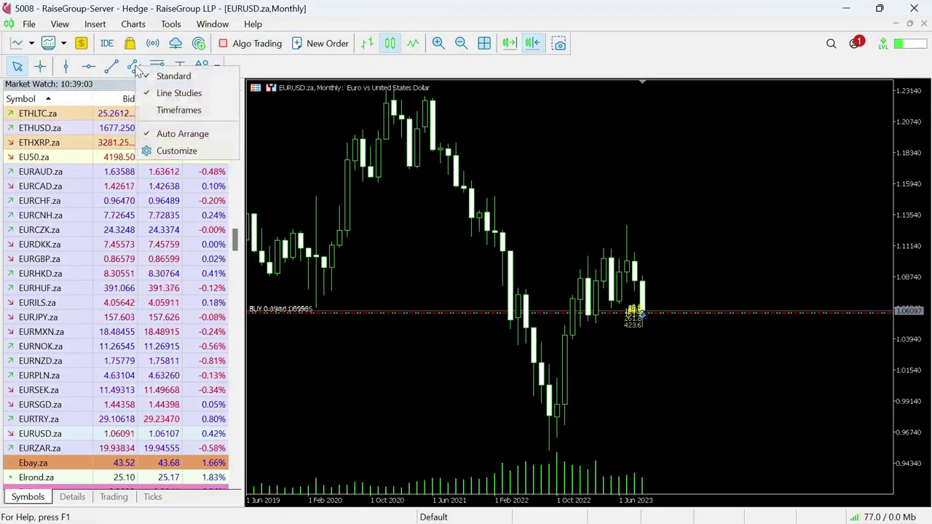
click(184, 118)
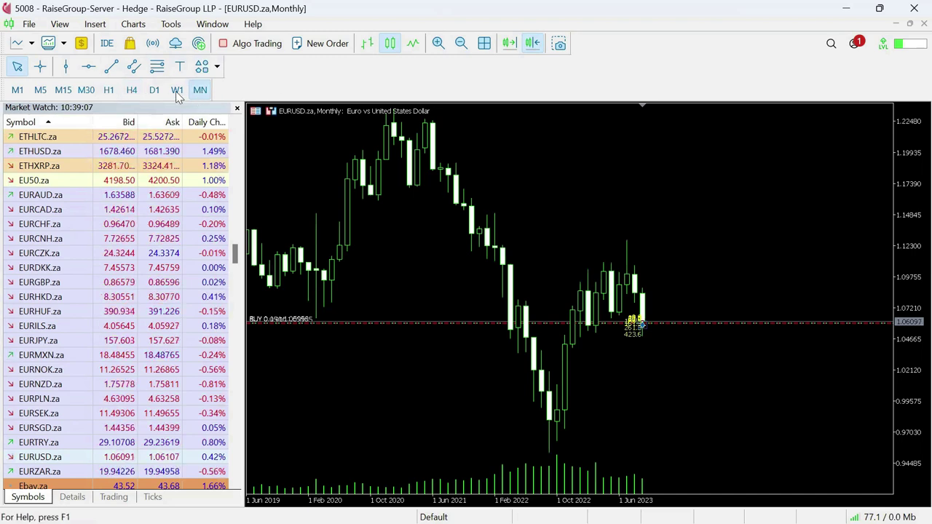
click(107, 92)
click(36, 91)
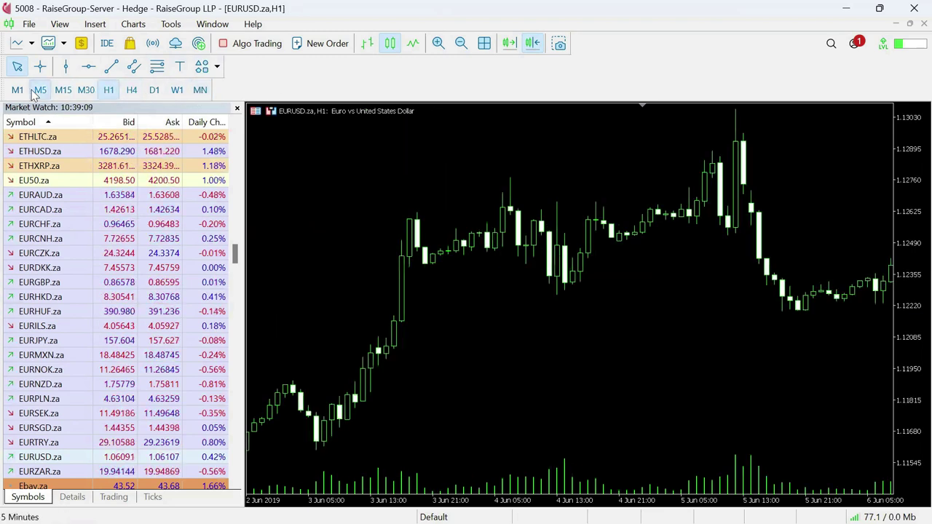
click(533, 43)
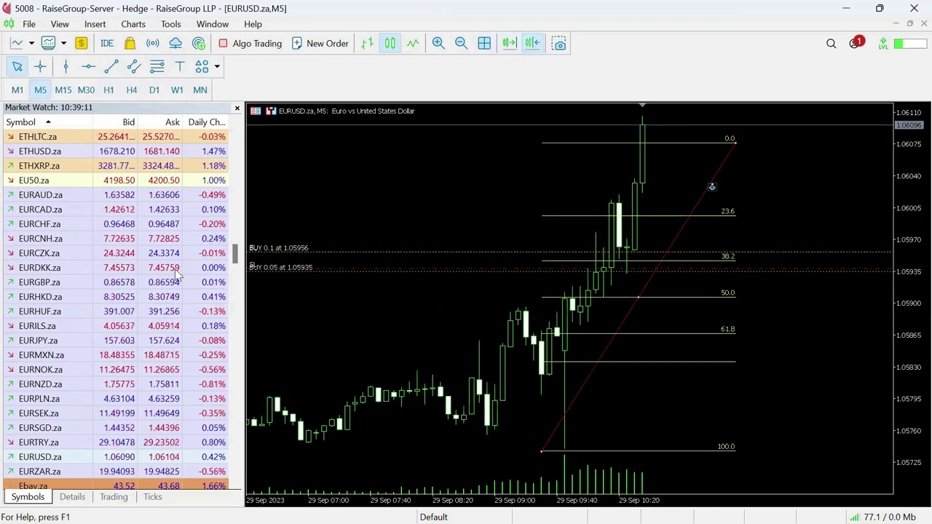
- Open a new BMW.za chart window from Market Watch and hide its grid with Ctrl+G
scroll(88, 208, up, 20)
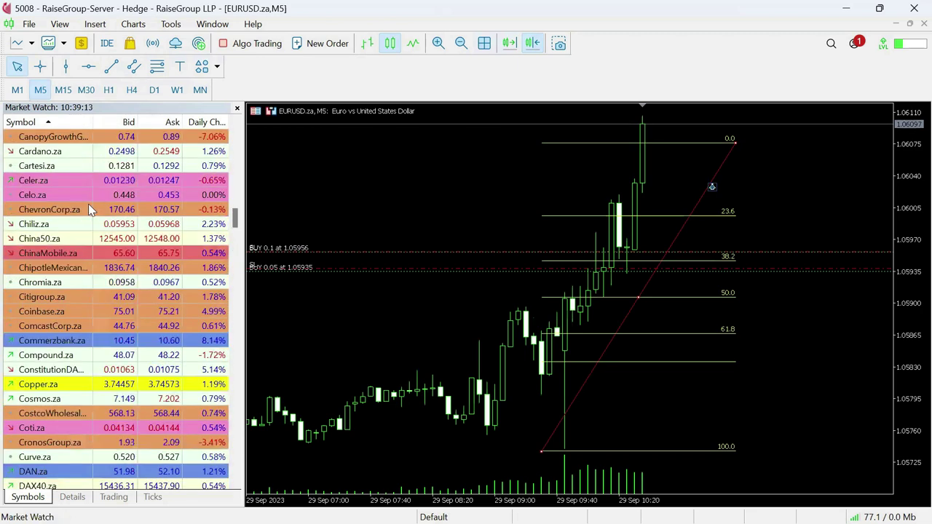
scroll(83, 191, up, 18)
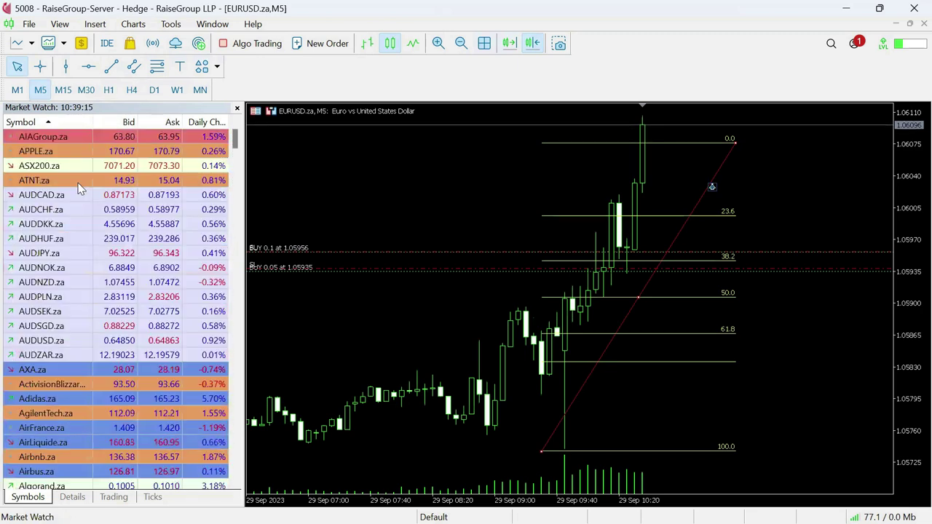
scroll(78, 183, down, 7)
scroll(78, 183, down, 4)
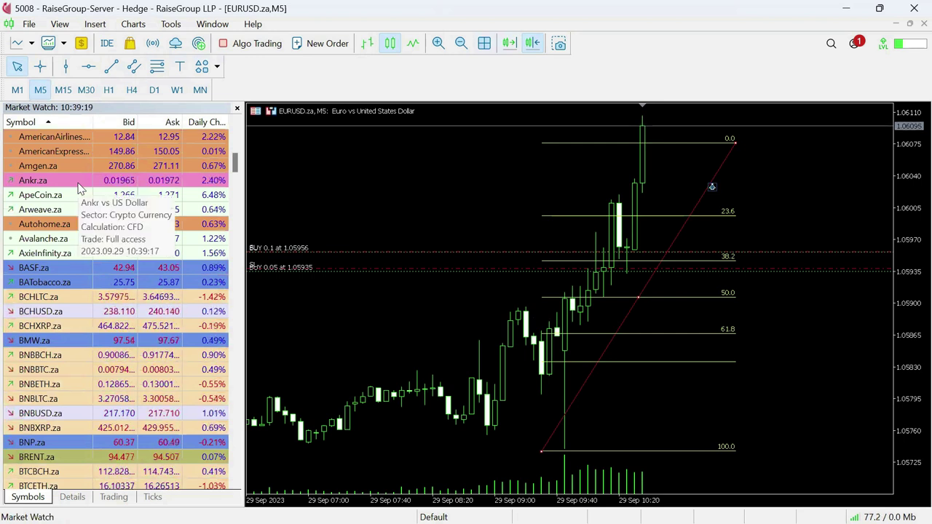
right_click(80, 341)
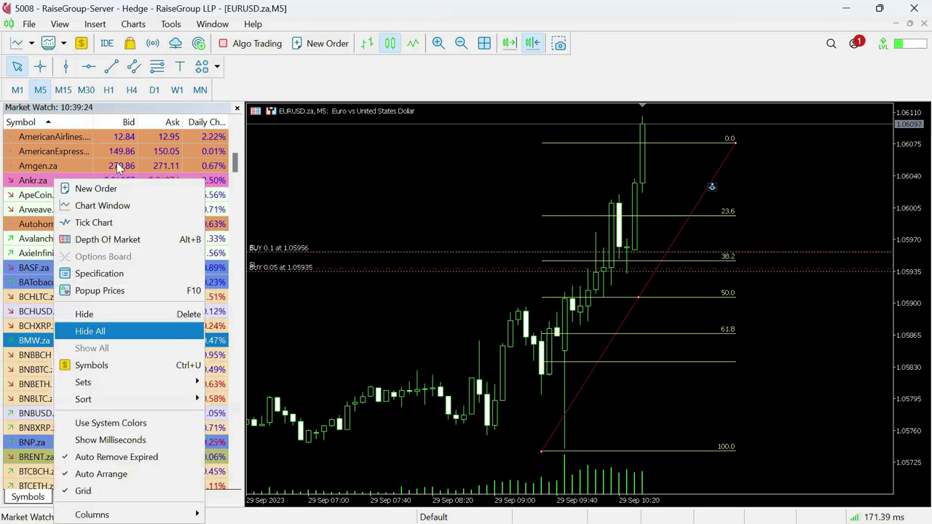
click(109, 201)
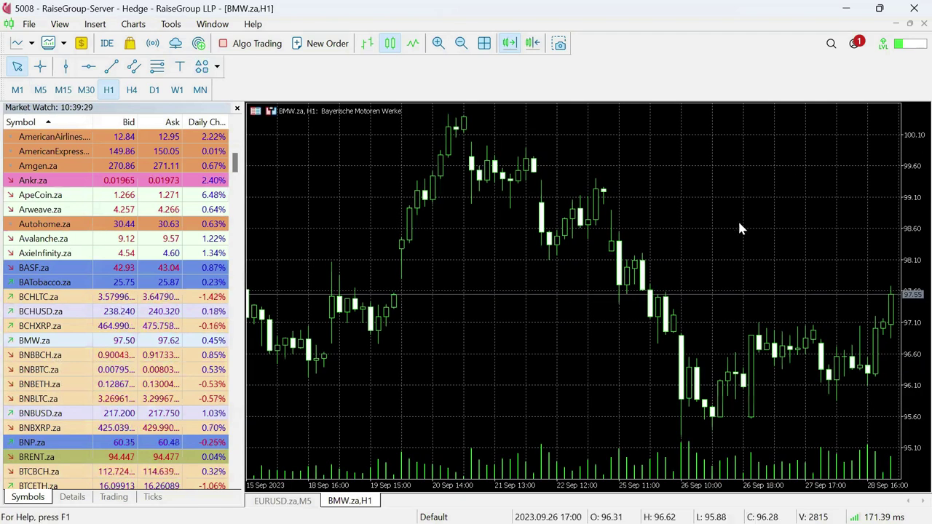
key(ctrl+g)
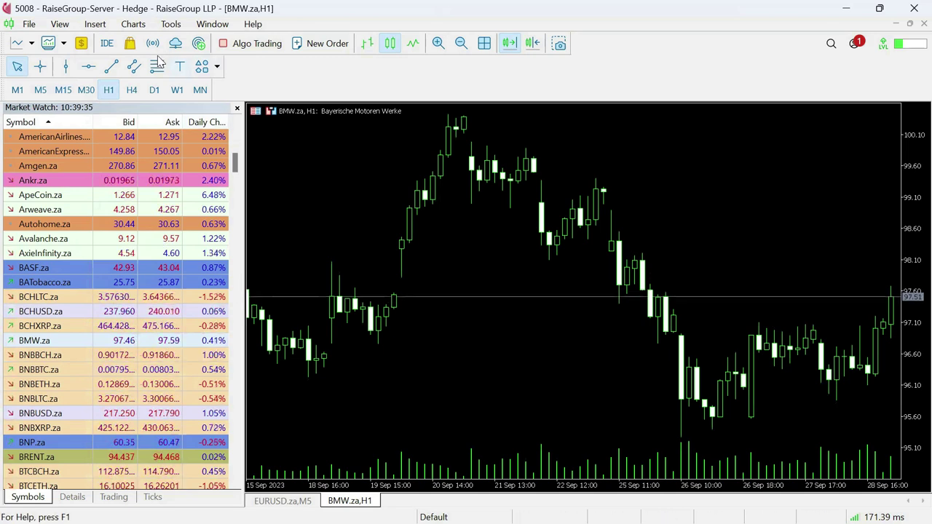
click(60, 24)
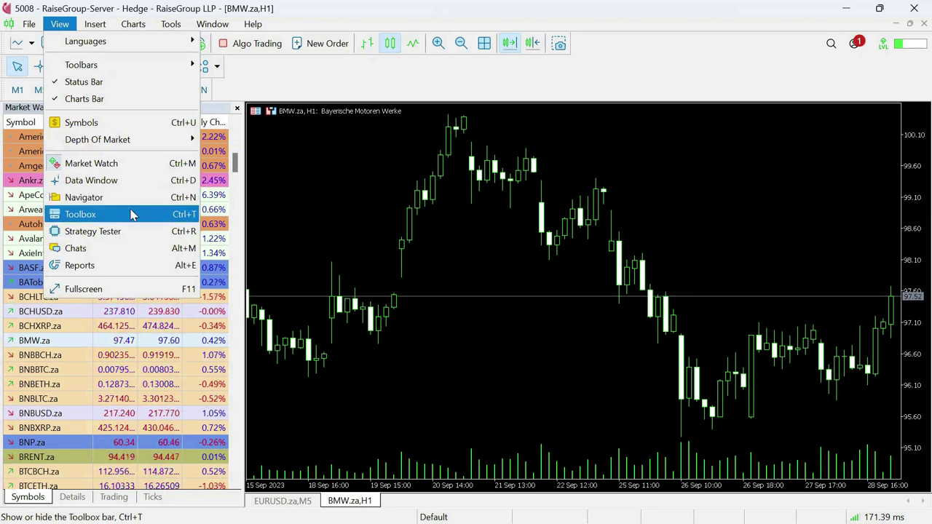
- Show the Toolbox trade list, return to the EURUSD M5 chart and delete its Fibonacci retracement
click(132, 213)
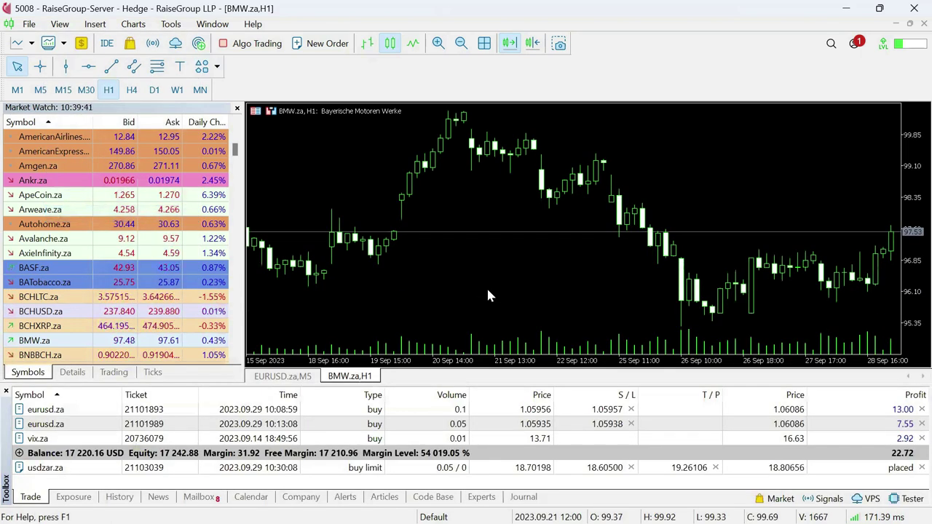
key(ctrl+t)
key(ctrl+t)
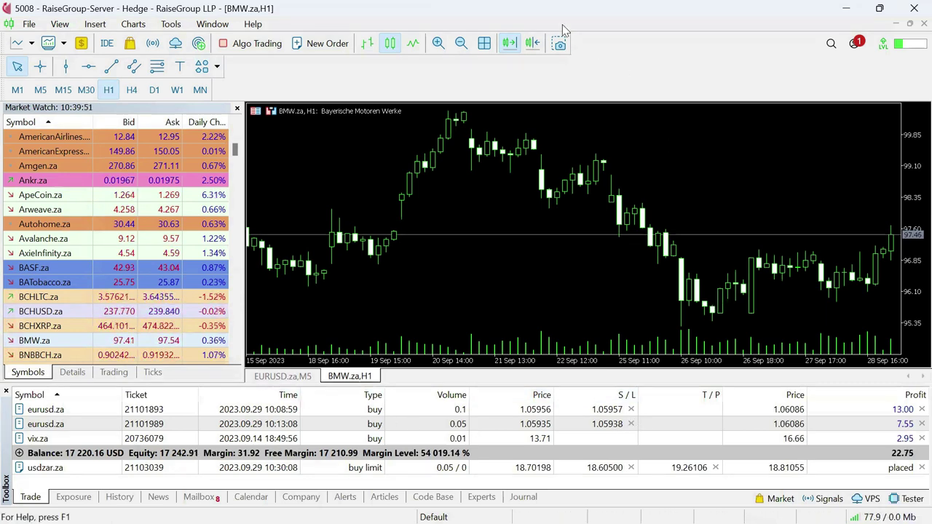
click(284, 379)
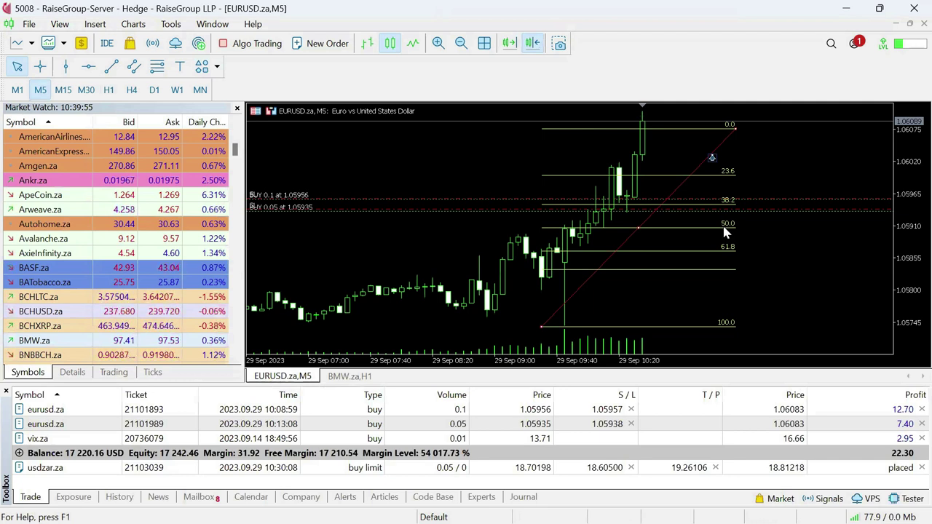
key(Delete)
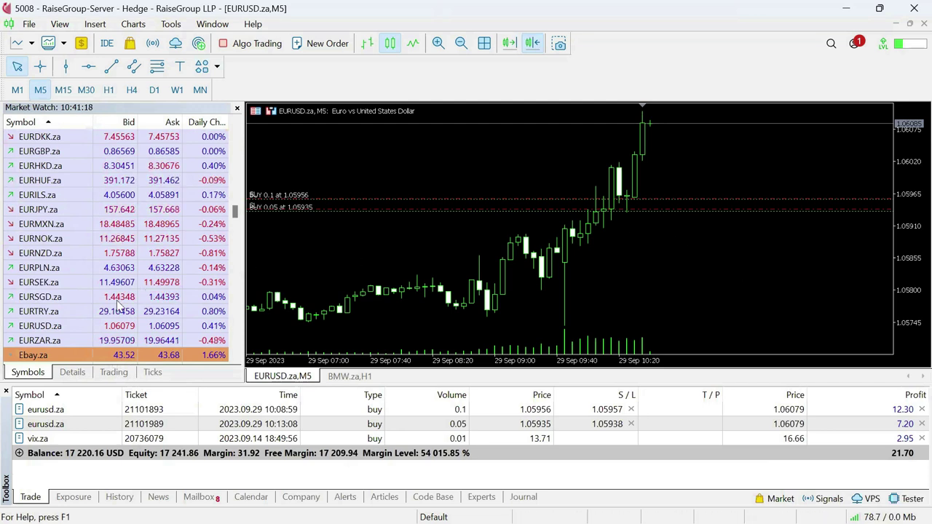
- Turn on the ask price line for EURUSD, switch to M1 candles and enable chart shift
click(144, 329)
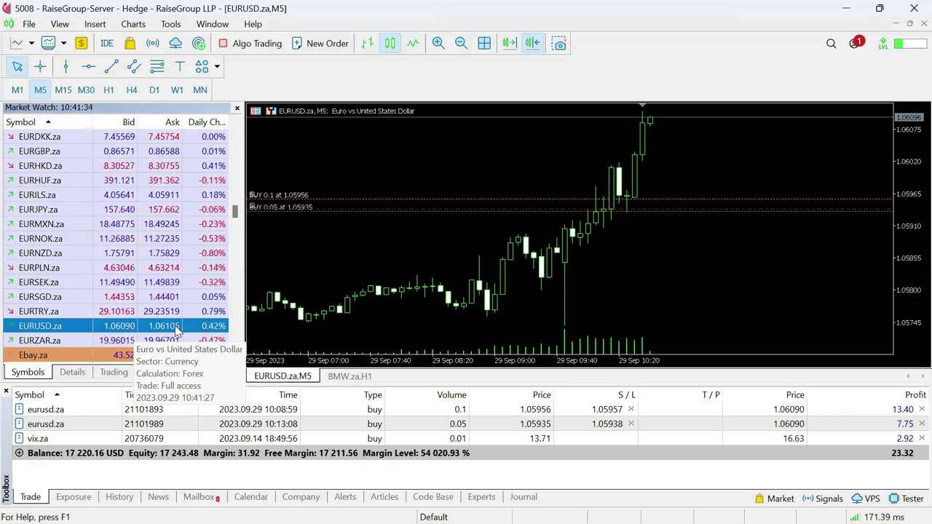
right_click(691, 163)
click(734, 514)
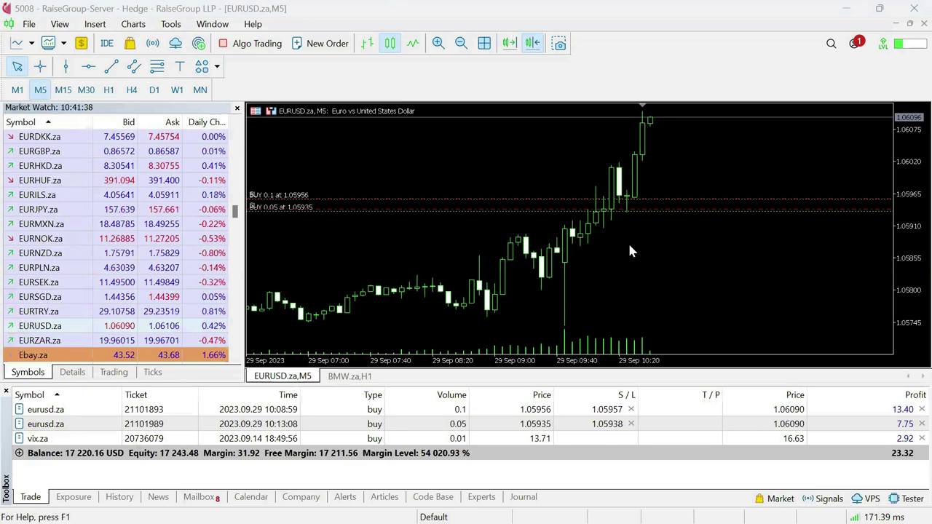
click(557, 200)
click(602, 404)
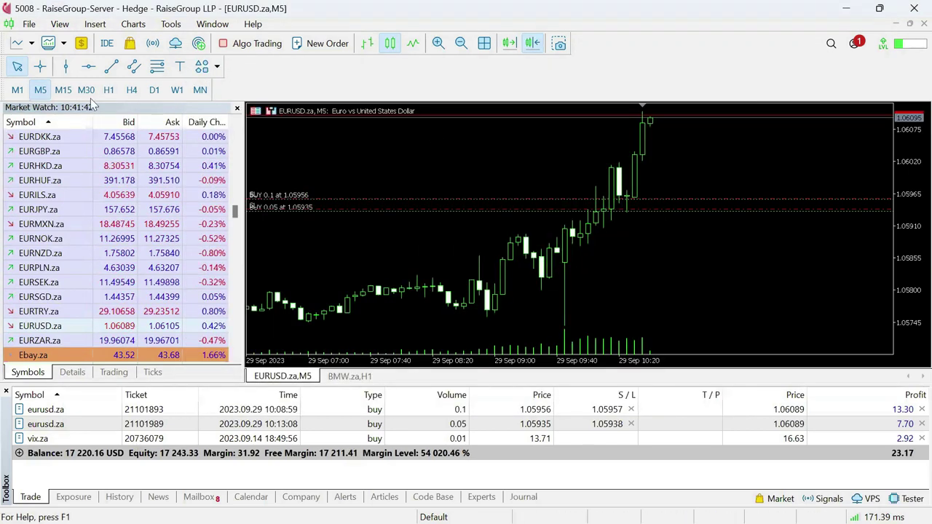
click(17, 89)
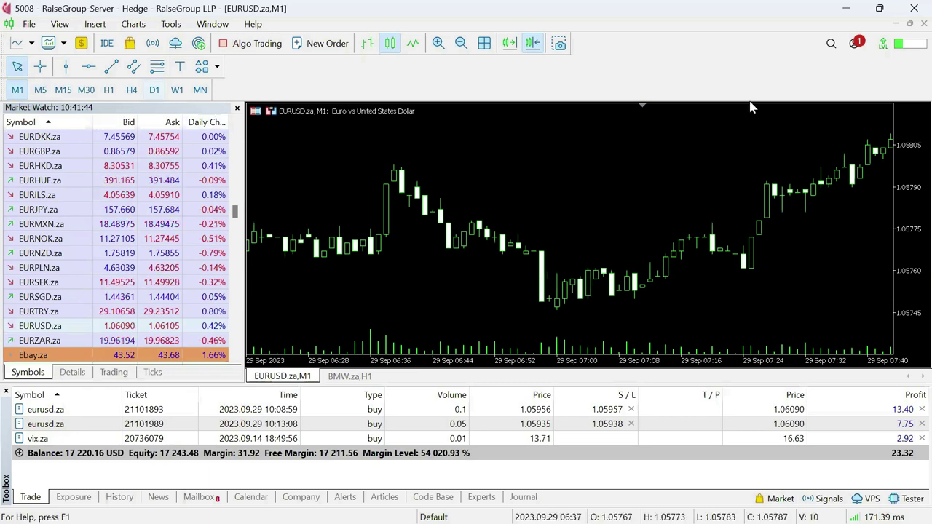
click(532, 44)
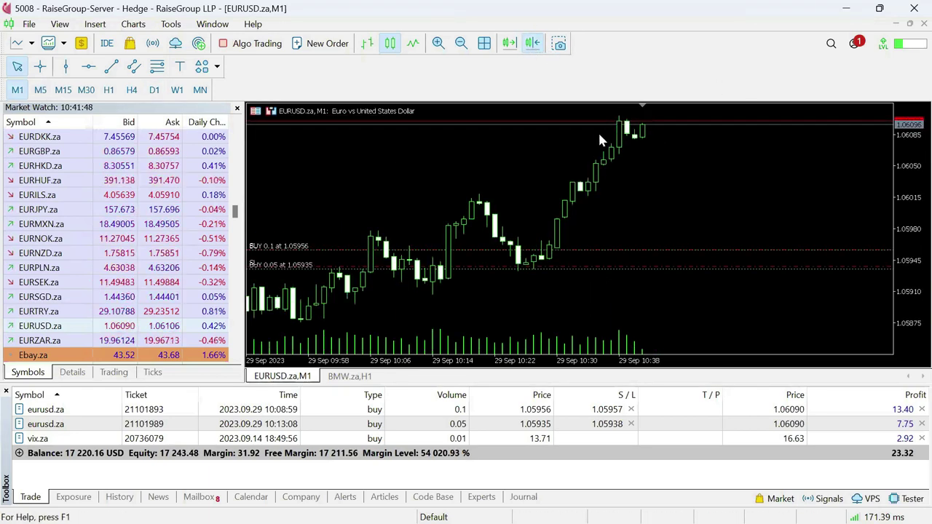
- Open a 1-lot EURUSD sell with one-click trading, then close it straight away
click(254, 112)
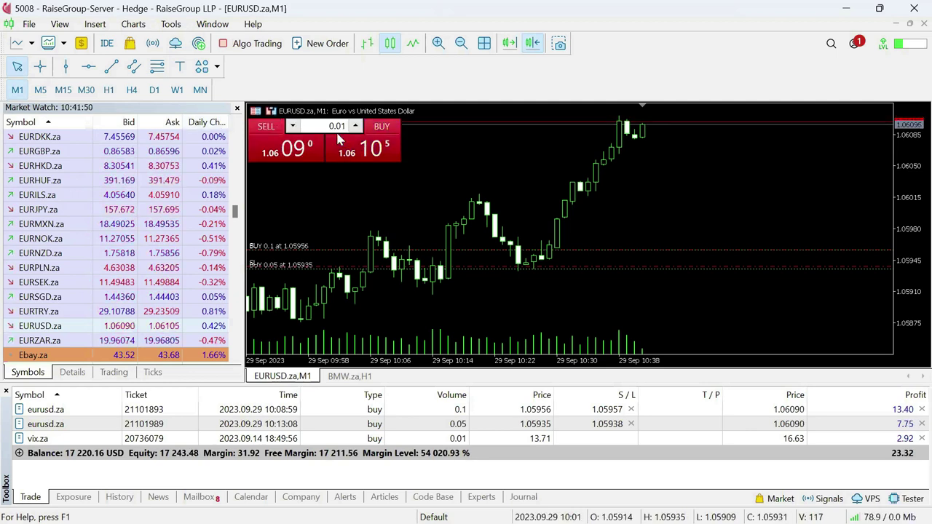
double_click(347, 125)
text(1)
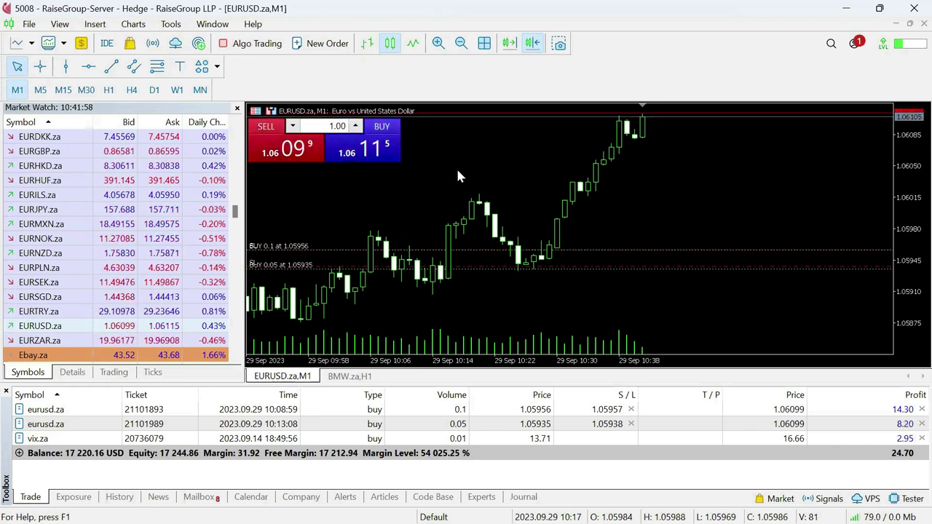
click(289, 159)
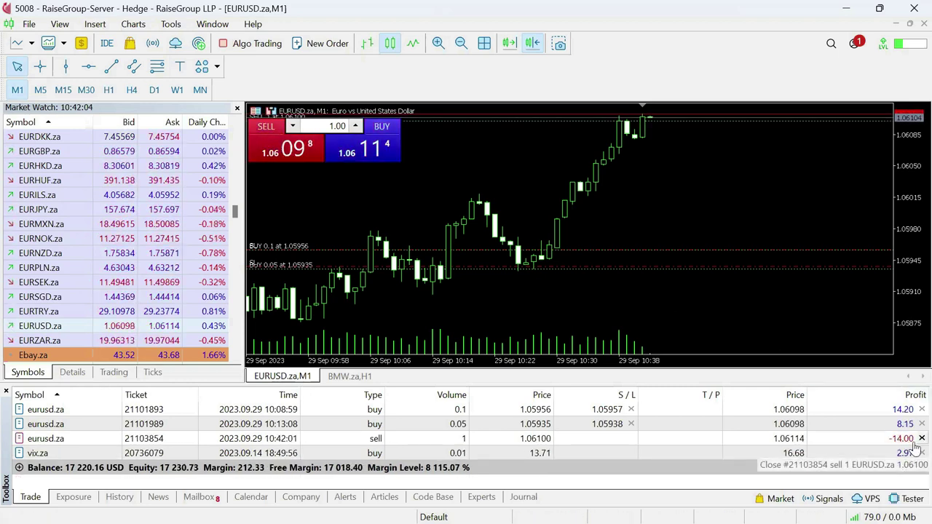
click(921, 439)
- Sell 0.01 lot of EURUSD, then drag the 0.05 buy's stop loss down to 1.05865
click(347, 126)
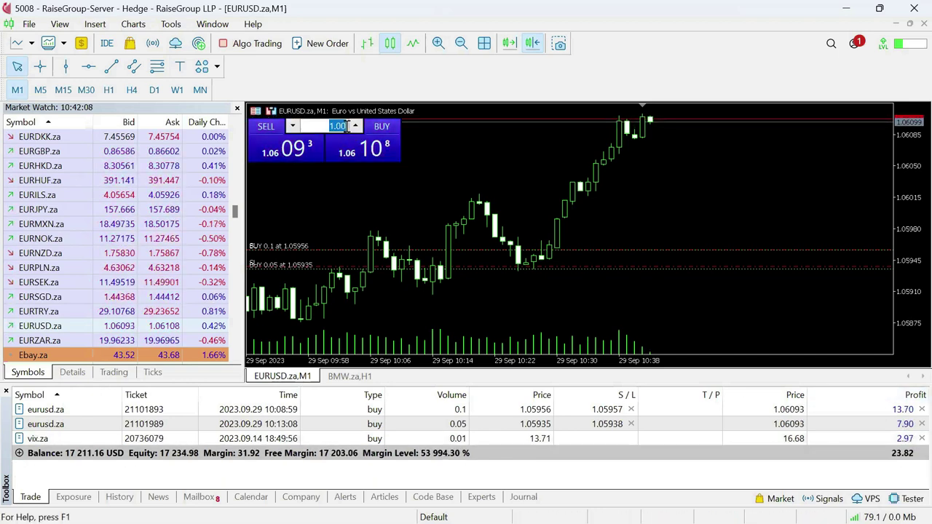
text(0.00)
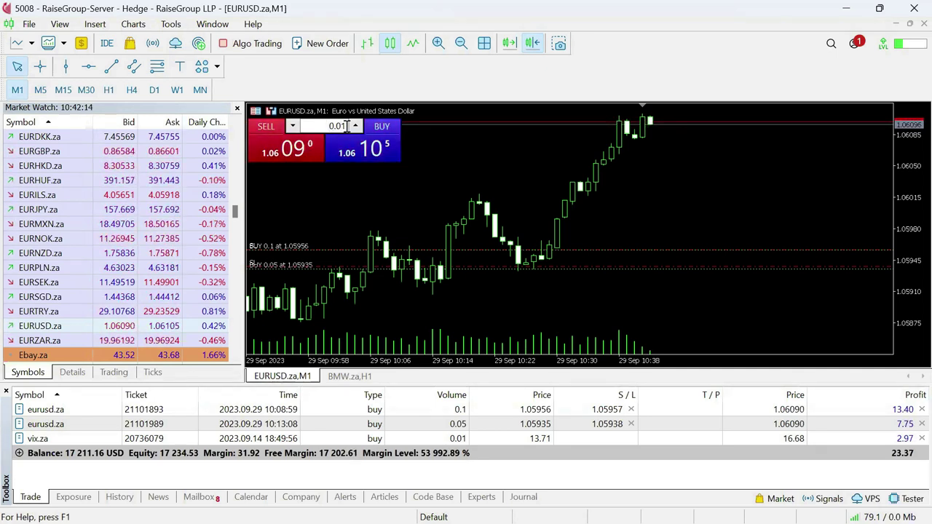
click(314, 151)
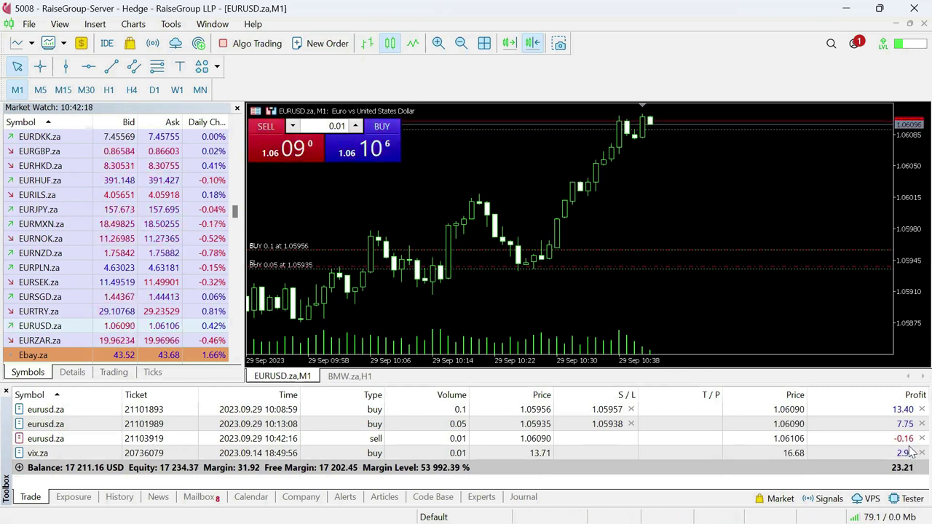
key(alt+t)
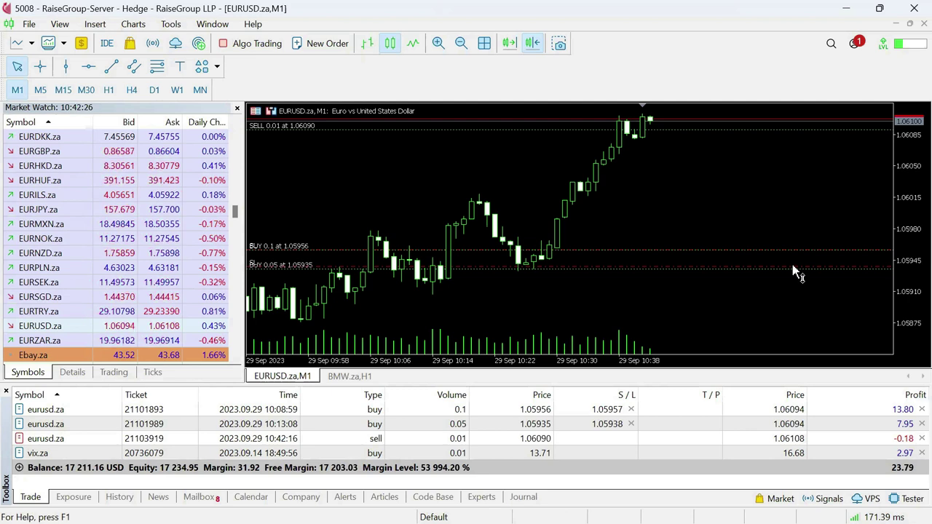
drag(792, 269, 801, 337)
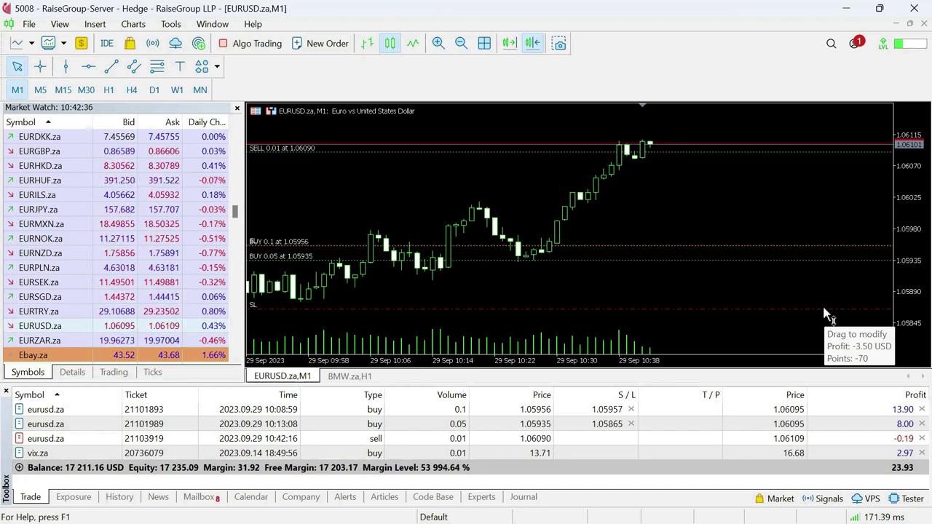
- Nudge the EURUSD buy's stop-loss line down to about -79 points from entry
mouse_move(824, 308)
mouse_down()
mouse_move(828, 321)
mouse_move(829, 311)
mouse_up()
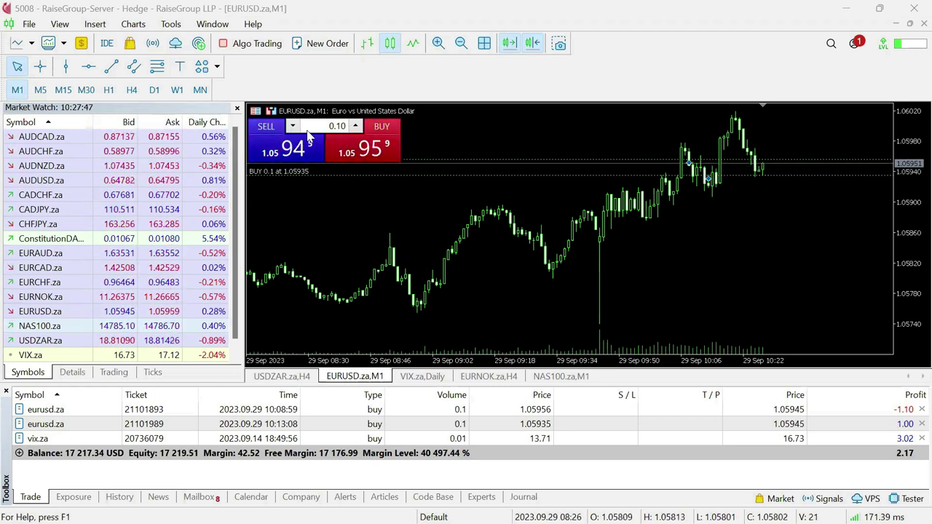
- Sell 0.01 lot of USDZAR at market on the H4 chart
click(304, 379)
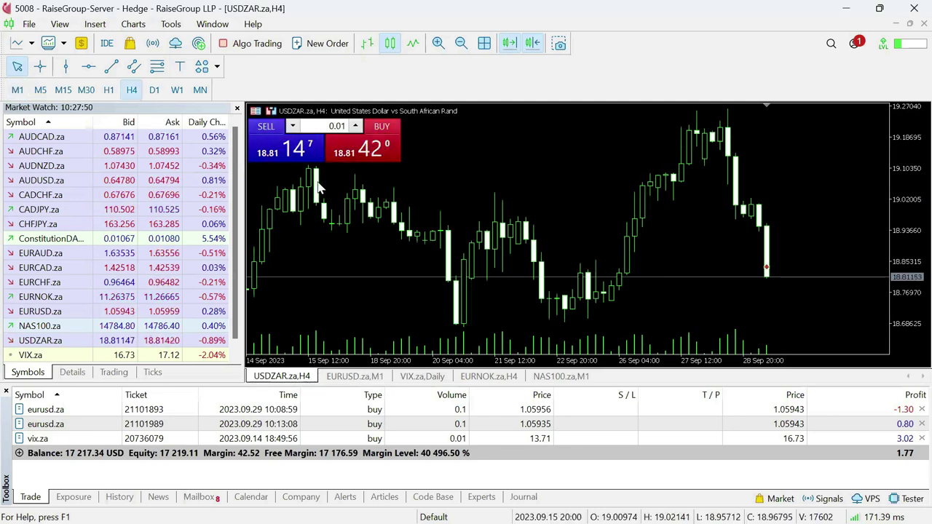
click(282, 150)
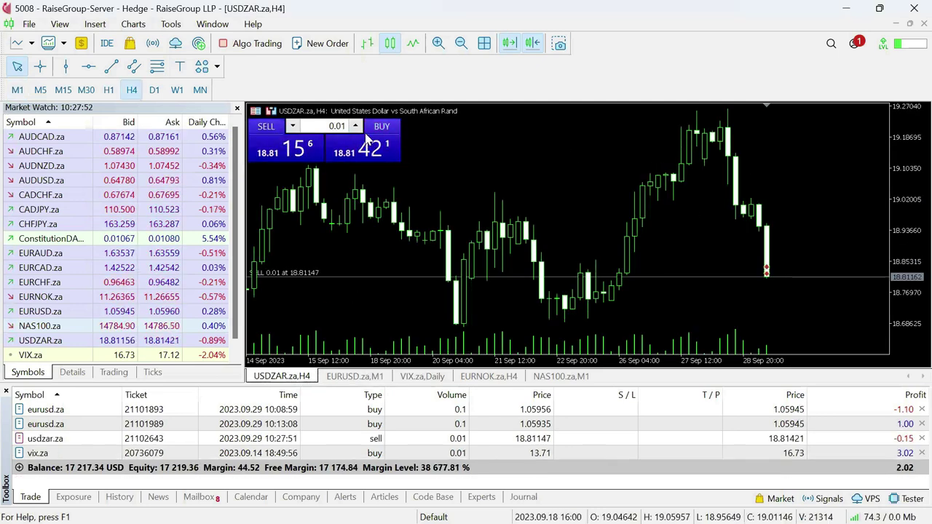
click(256, 111)
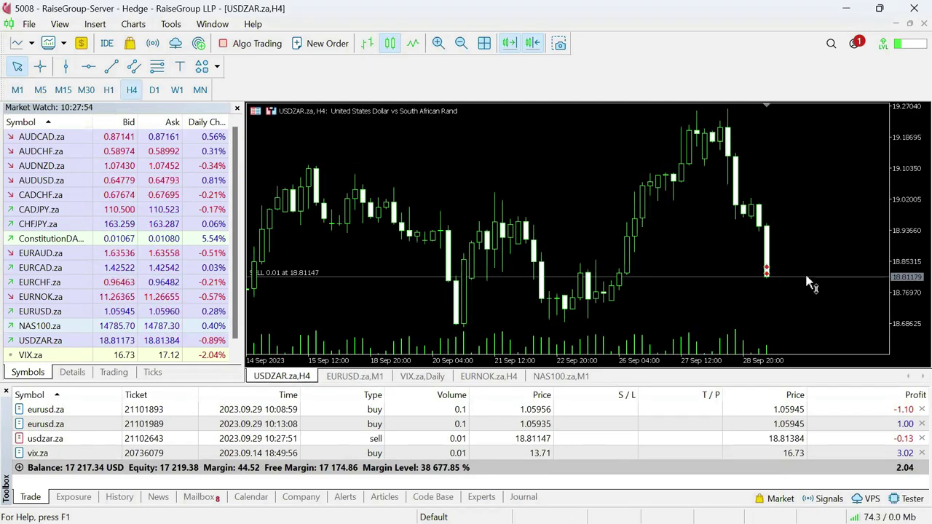
- Drag stop loss 19.11978 and take profit 18.67716 onto the USDZAR sell
drag(913, 277, 847, 316)
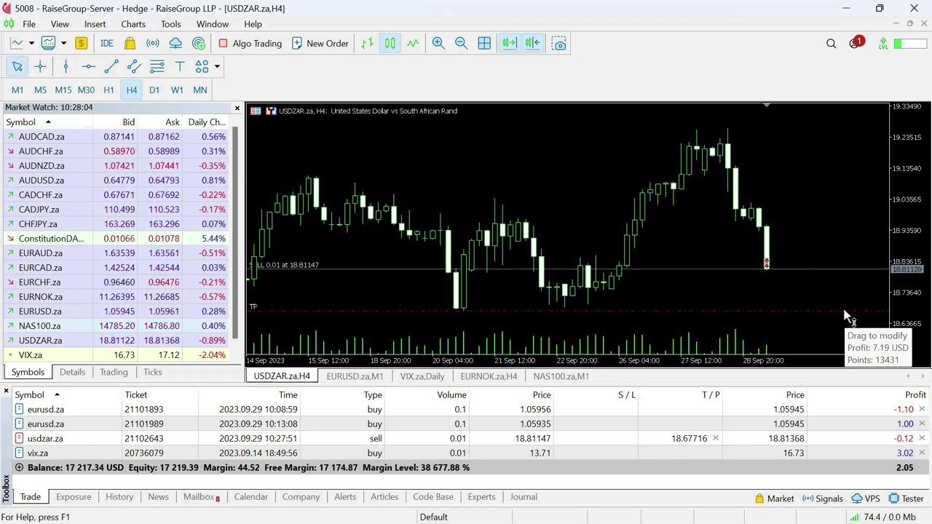
drag(830, 269, 826, 178)
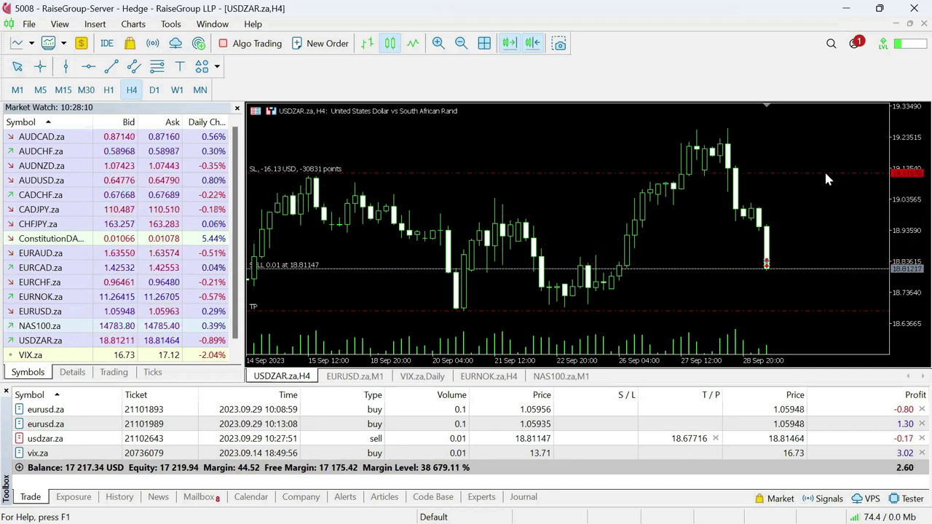
key(Escape)
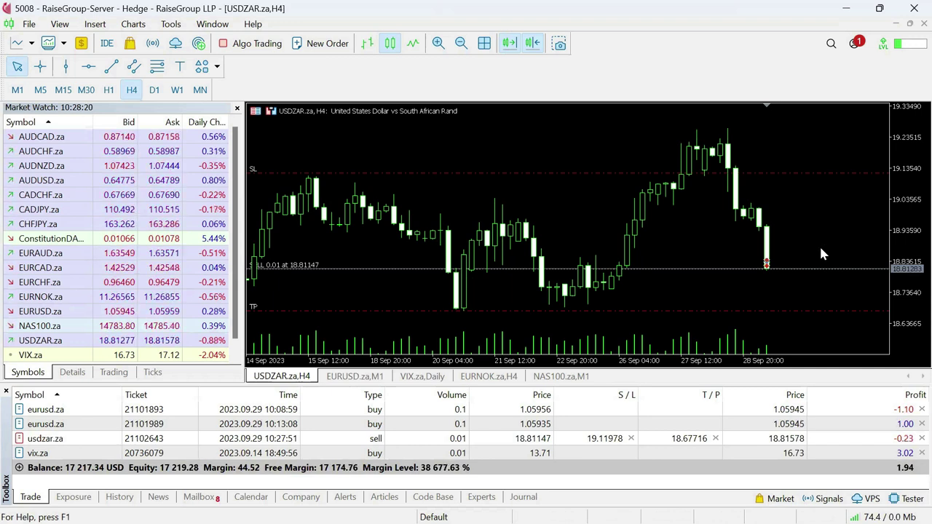
drag(835, 171, 847, 279)
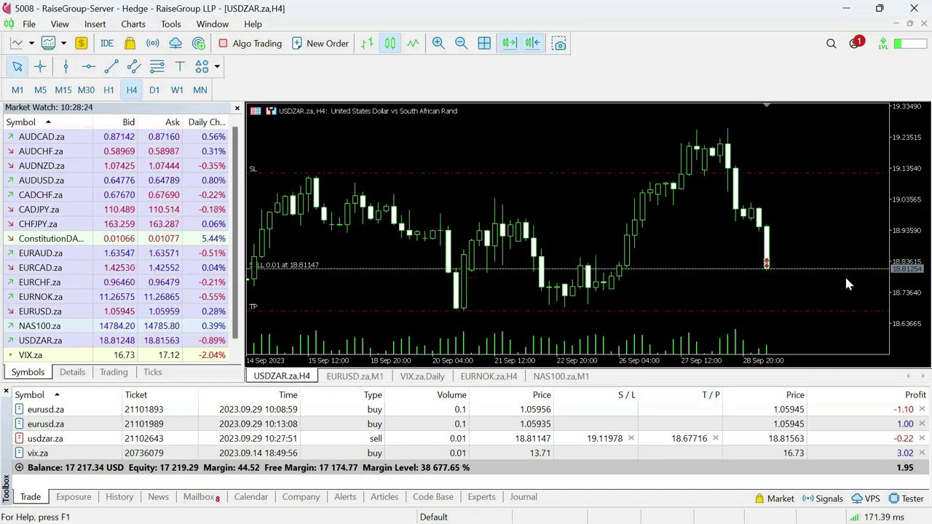
- Cancel the USDZAR sell's stop loss and drag a closer one to 18.89068
right_click(835, 174)
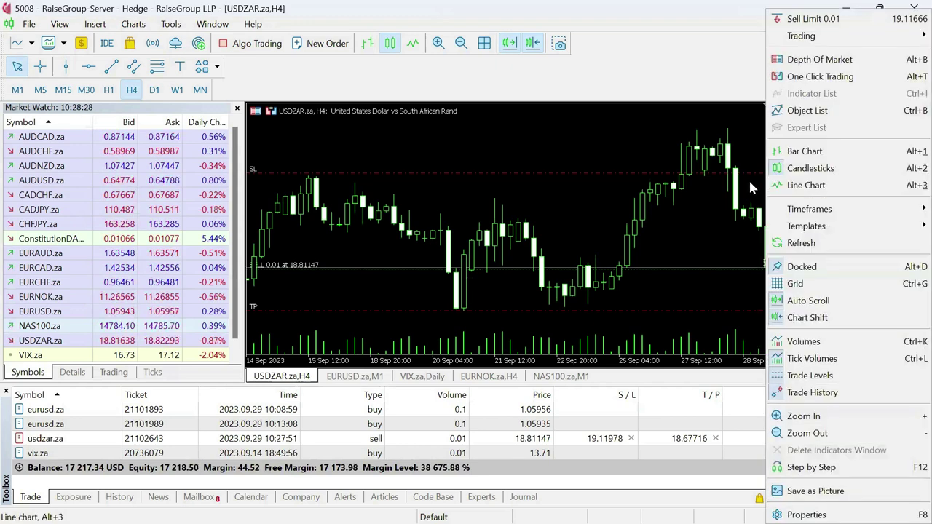
click(749, 179)
right_click(770, 171)
click(801, 184)
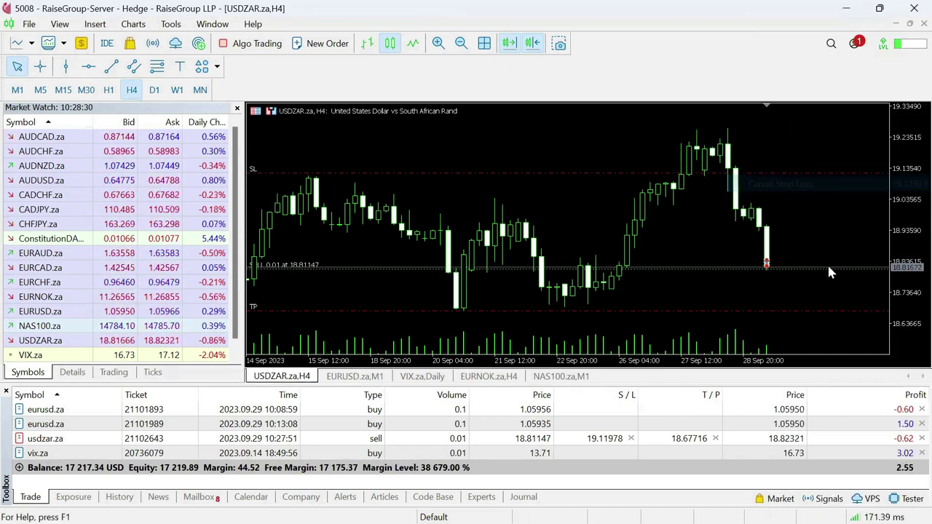
drag(834, 269, 838, 245)
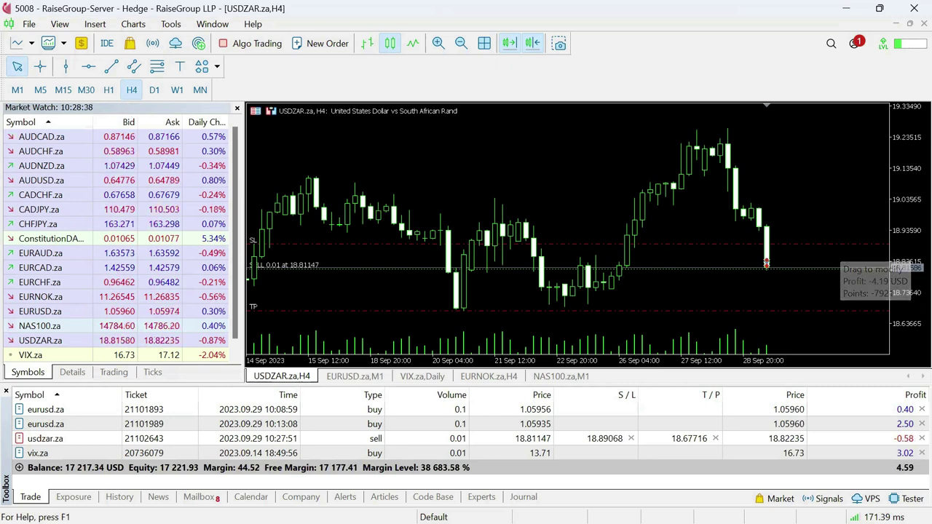
- On the M15 chart with a compressed price scale, move the take profit to 18.67630
click(63, 90)
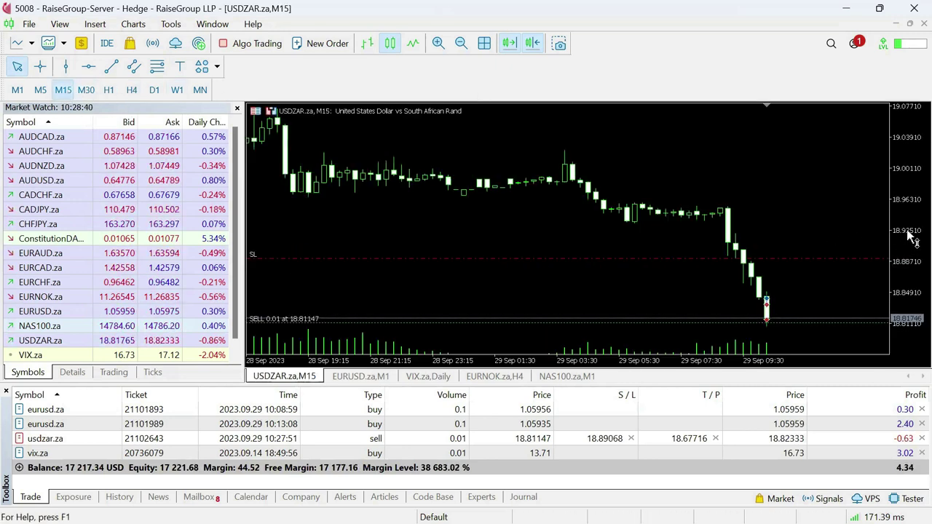
drag(910, 237, 912, 280)
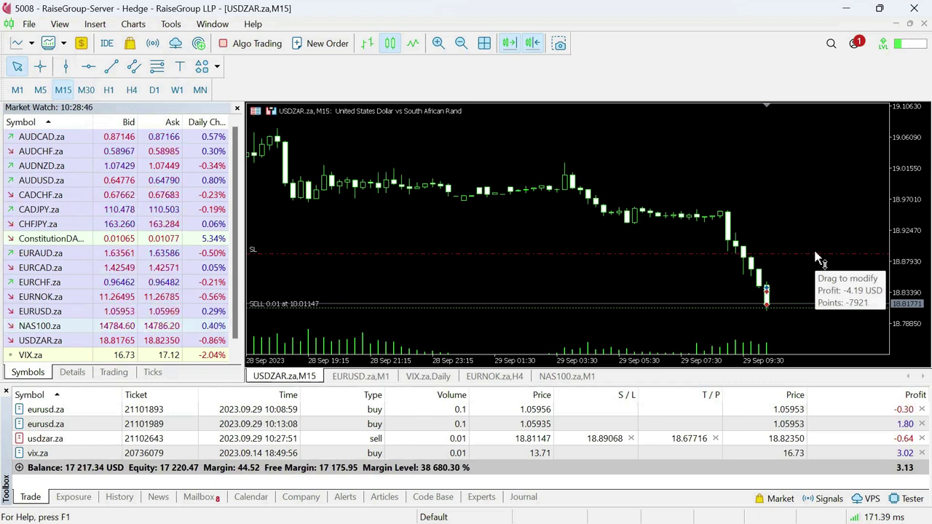
drag(897, 223, 903, 328)
drag(821, 276, 842, 333)
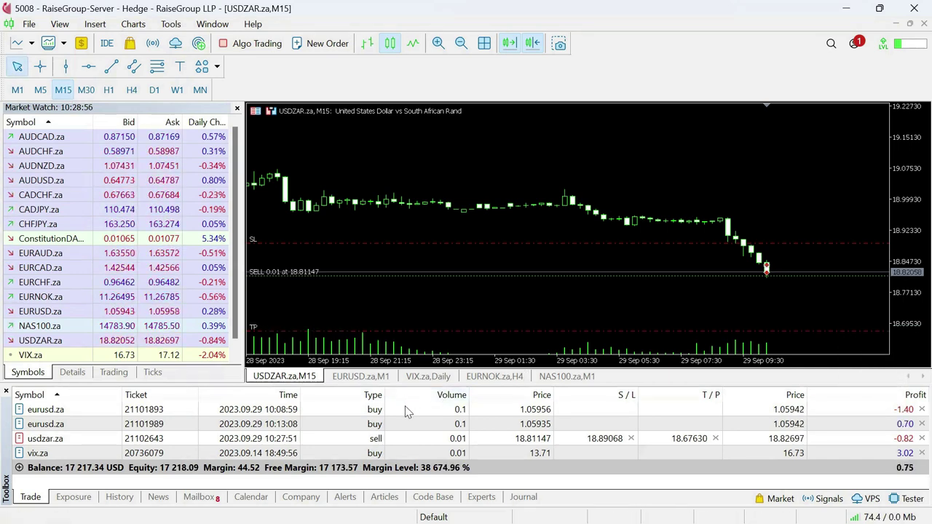
- Close the USDZAR sell by market from its order window, then close the remaining USDZAR row
double_click(434, 439)
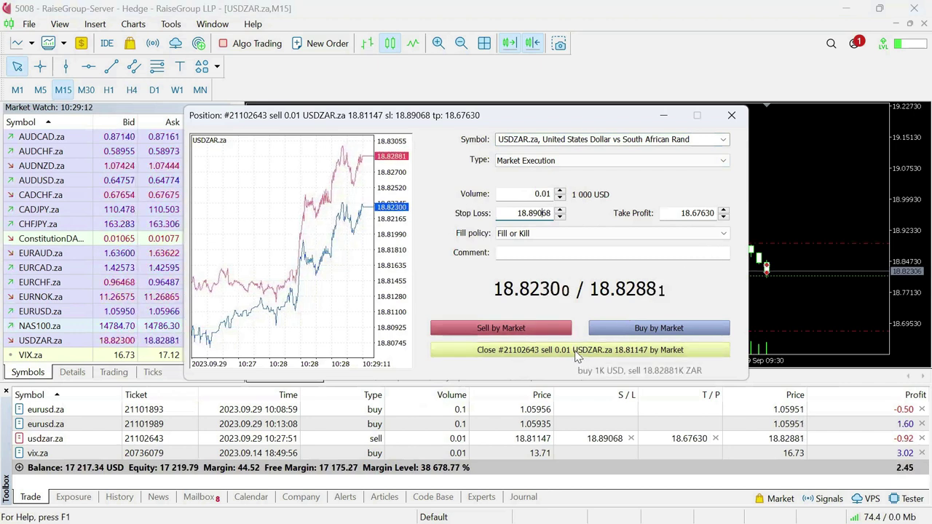
click(682, 351)
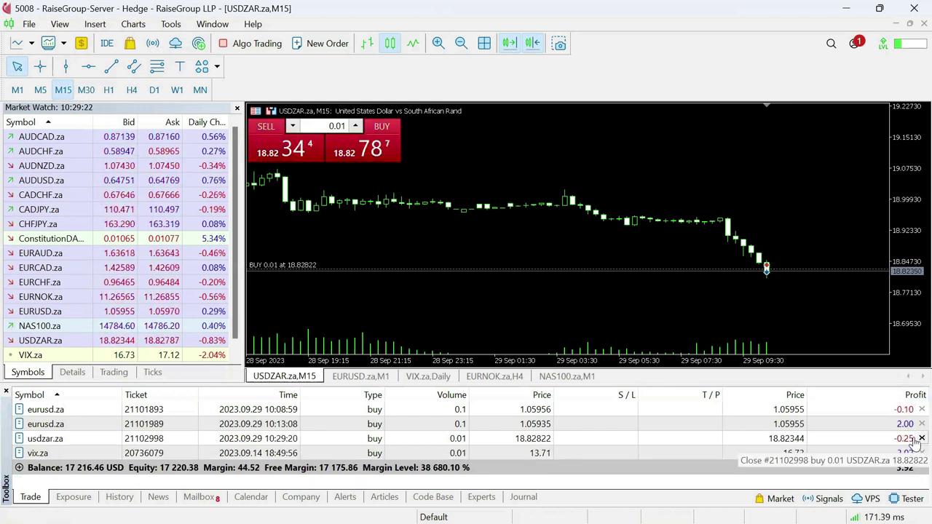
click(921, 438)
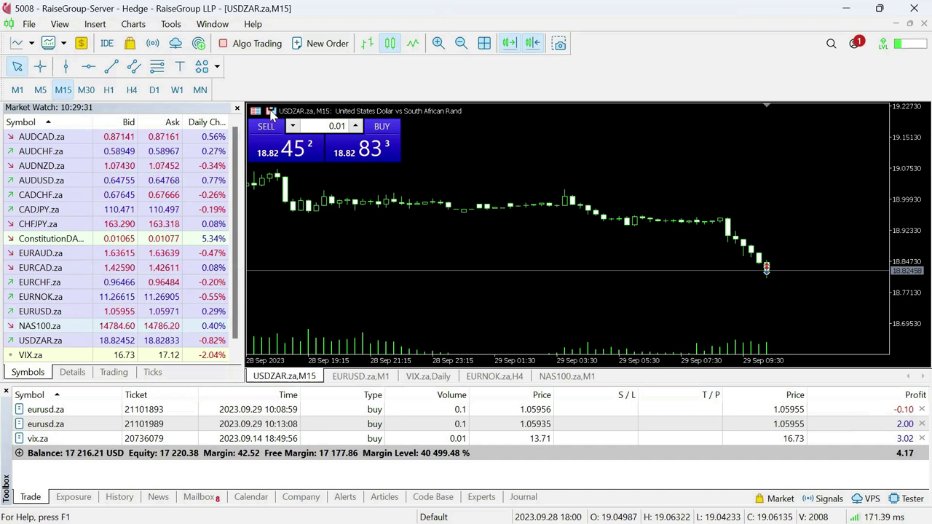
- On the H1 chart, buy 0.01 lot of USDZAR and close it immediately
click(108, 90)
click(273, 113)
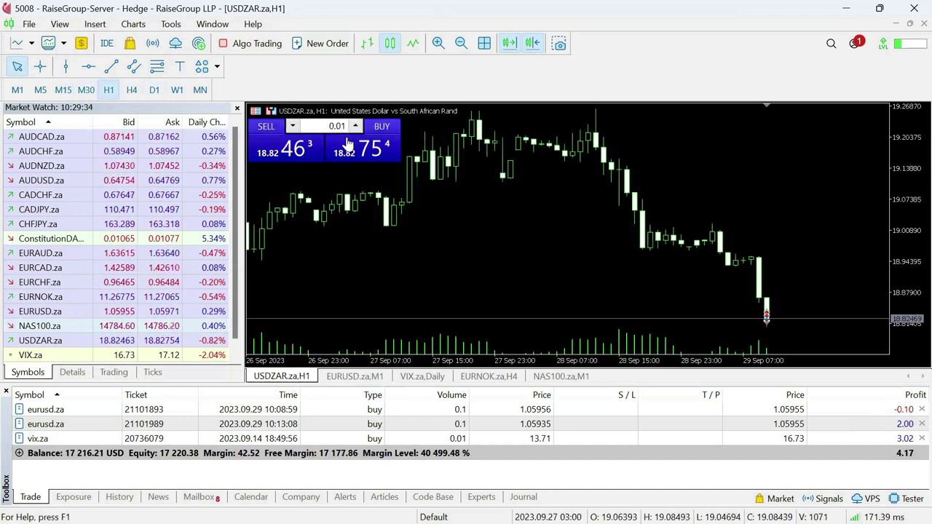
click(359, 142)
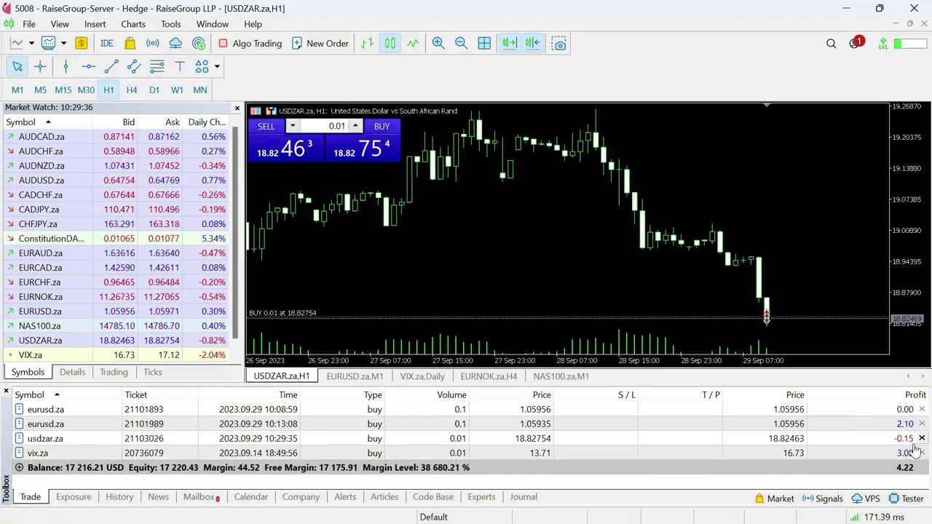
click(919, 439)
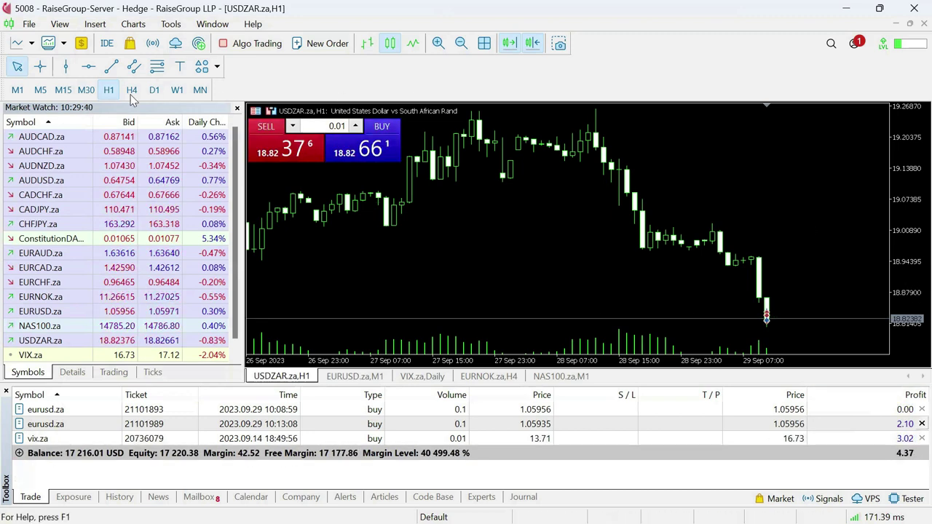
- Back on H4, move the horizontal level to 18.70060 and set one-click volume to 0.05
click(154, 90)
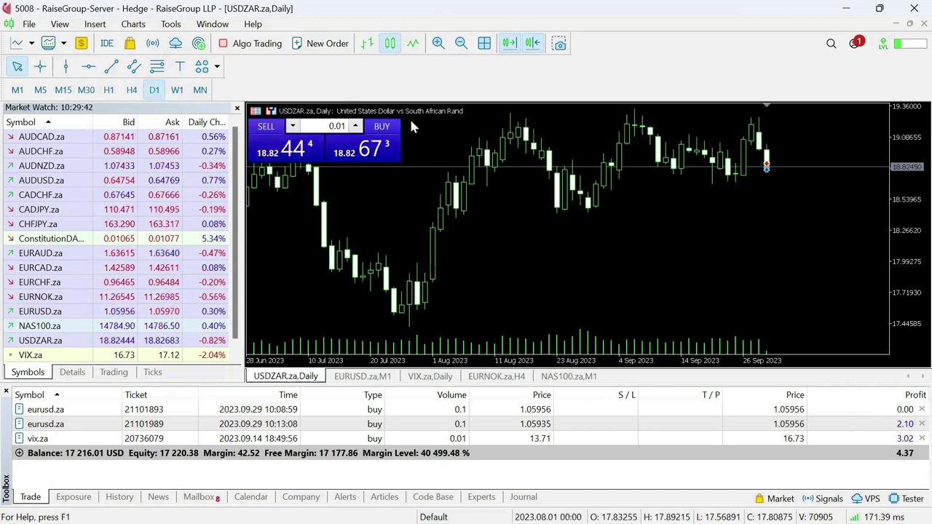
click(131, 89)
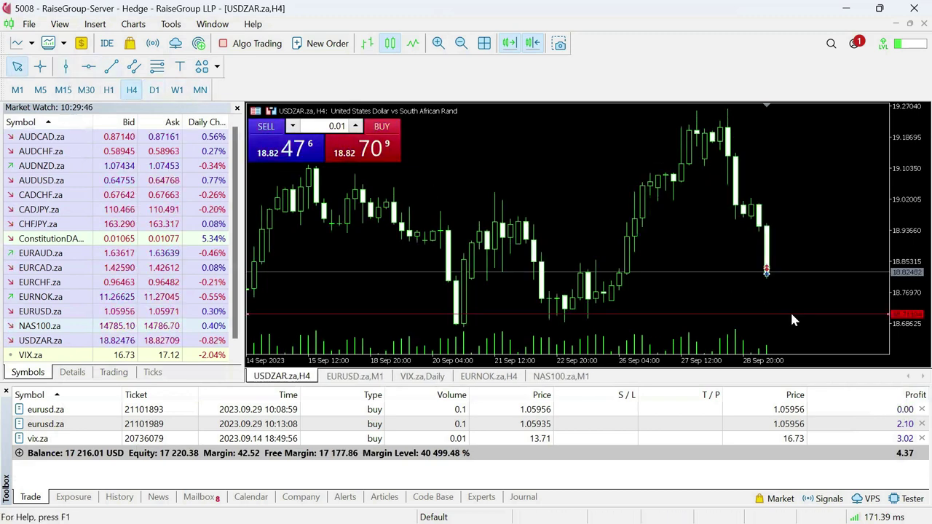
drag(793, 315, 809, 319)
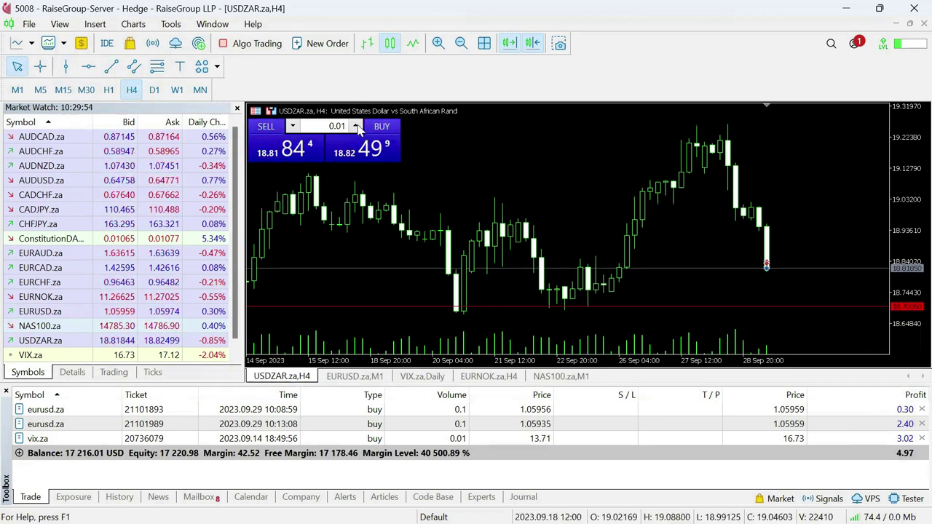
click(321, 44)
click(731, 118)
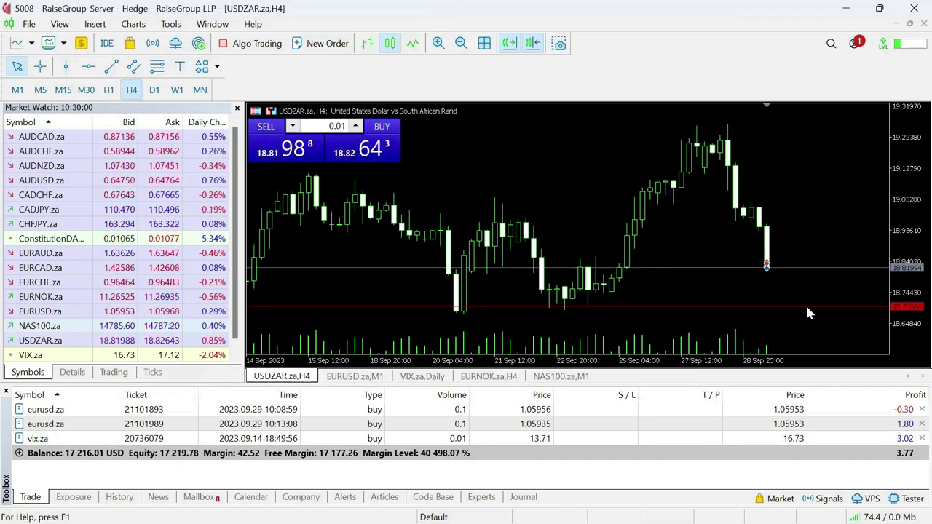
click(356, 126)
click(356, 126)
click(355, 126)
click(356, 126)
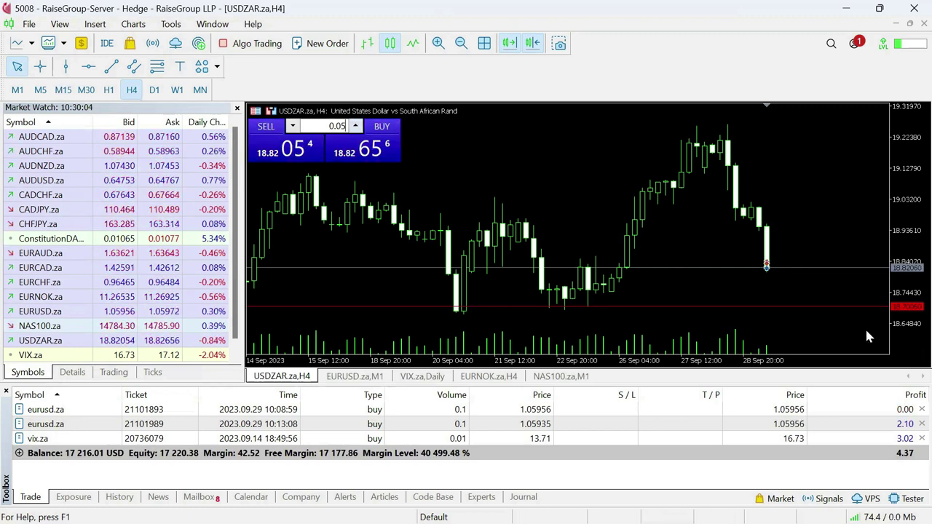
- Place a 0.05 USDZAR buy limit at the horizontal level and drag it to 18.70198
right_click(816, 309)
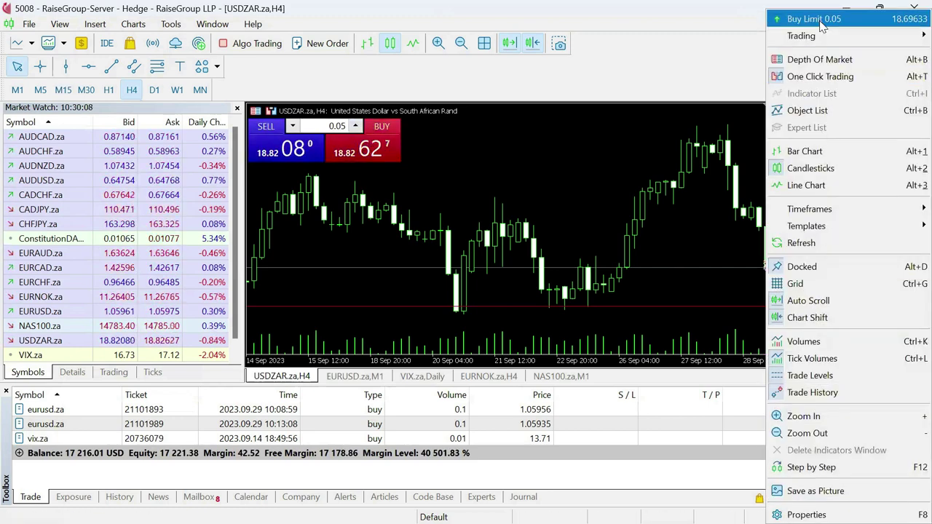
click(813, 18)
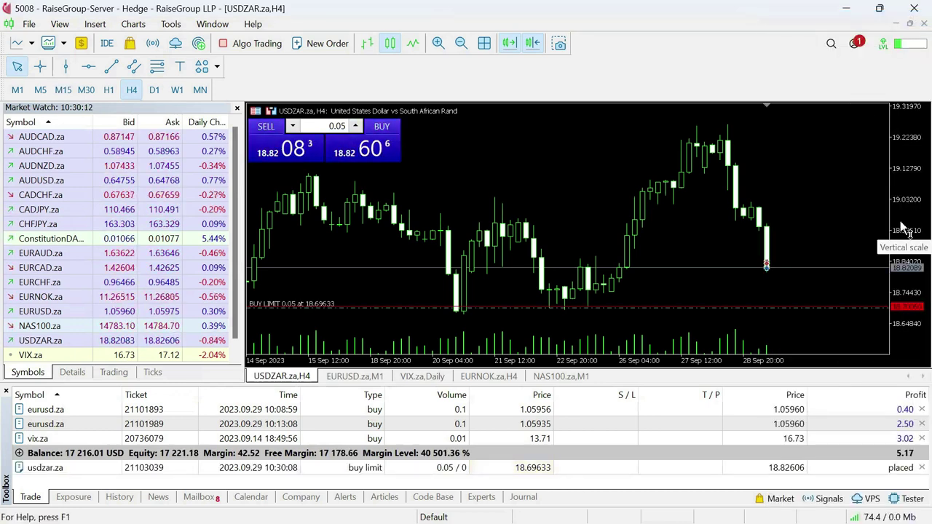
drag(901, 229, 887, 305)
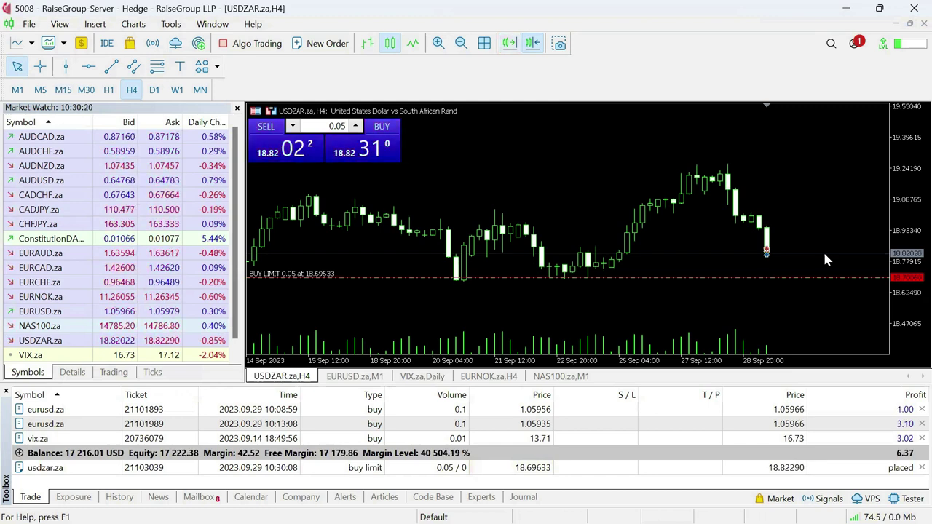
scroll(826, 260, up, 3)
mouse_move(826, 278)
mouse_down()
mouse_move(825, 295)
mouse_move(843, 274)
mouse_up()
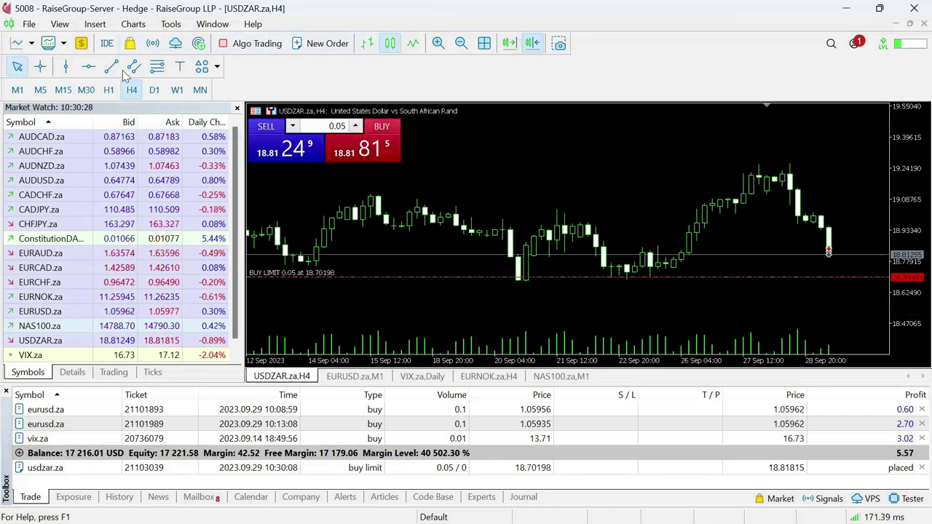
- Turn the crosshair off and open the buy limit's Modify Order window
middle_click(639, 318)
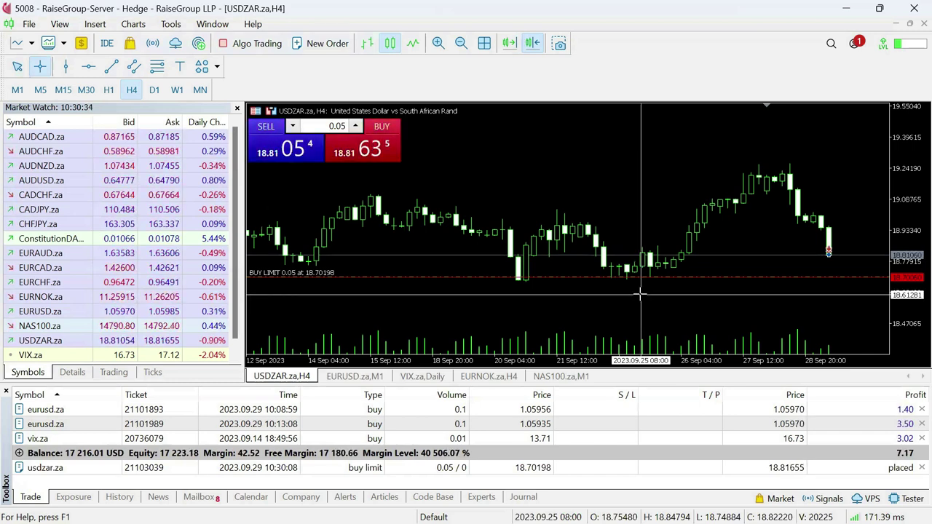
click(844, 265)
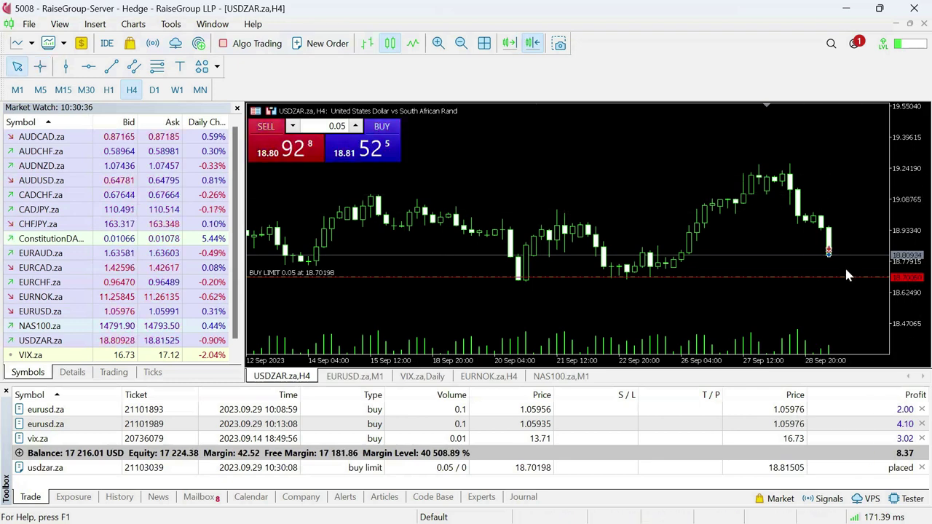
double_click(847, 277)
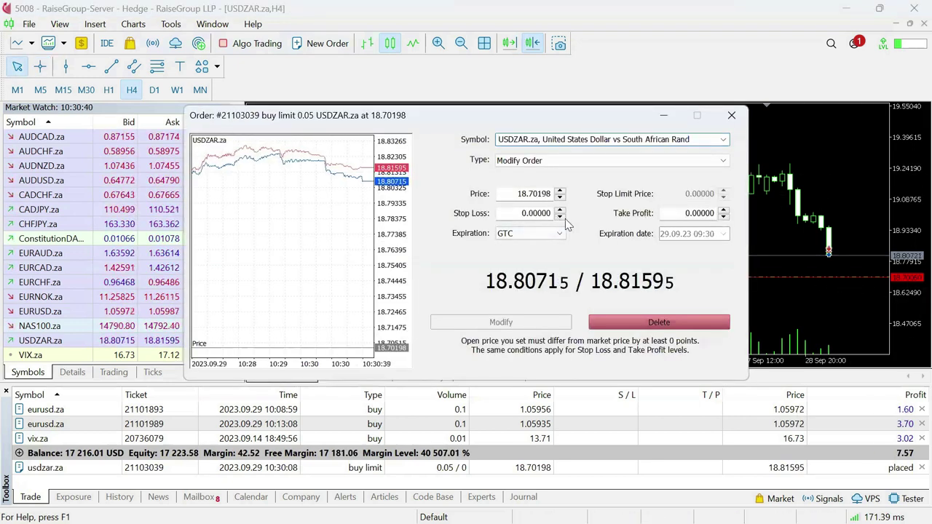
- Set the buy limit's stop loss to 18.60500 and apply the modification
click(560, 217)
drag(552, 214, 532, 213)
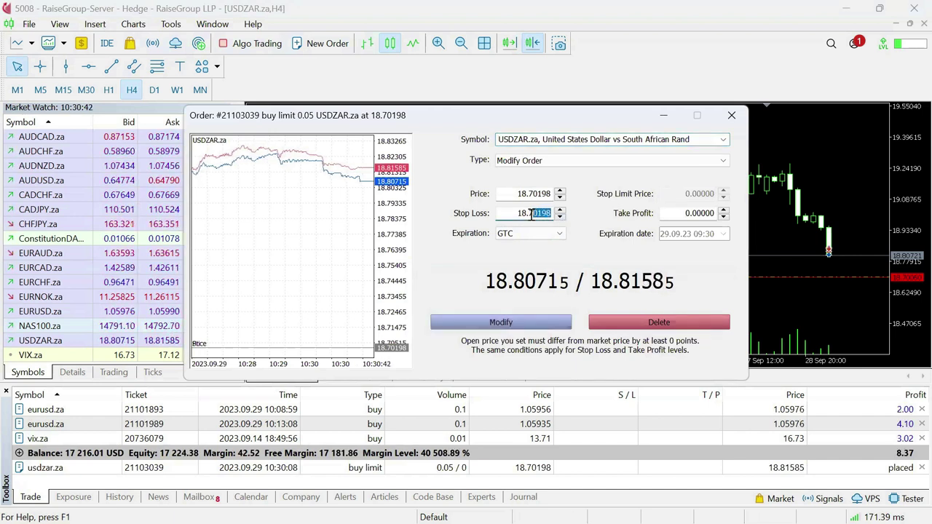
text(60500)
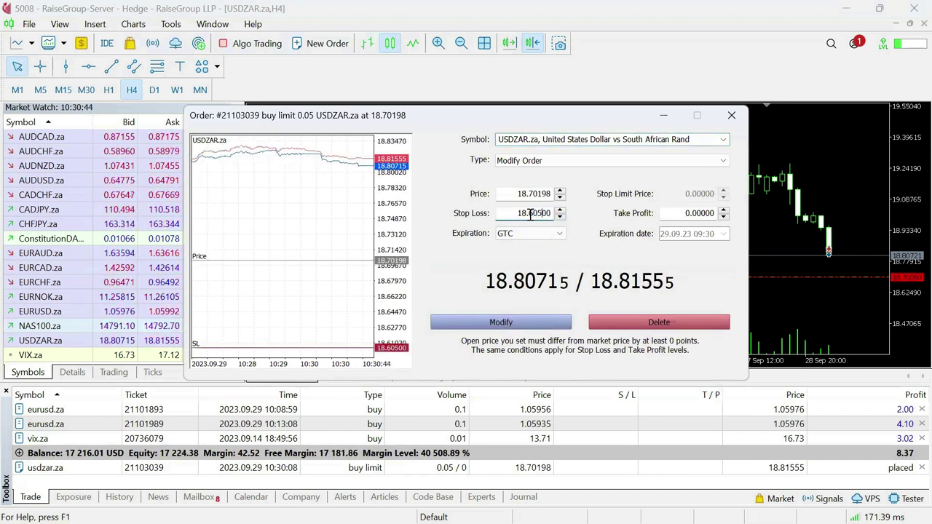
click(516, 322)
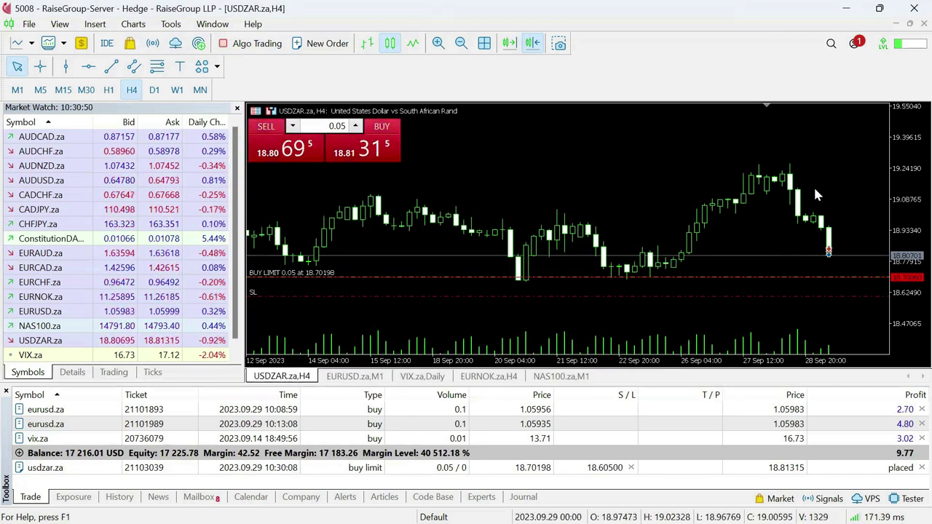
- Reopen the order and set its take profit to 19.40198
double_click(847, 277)
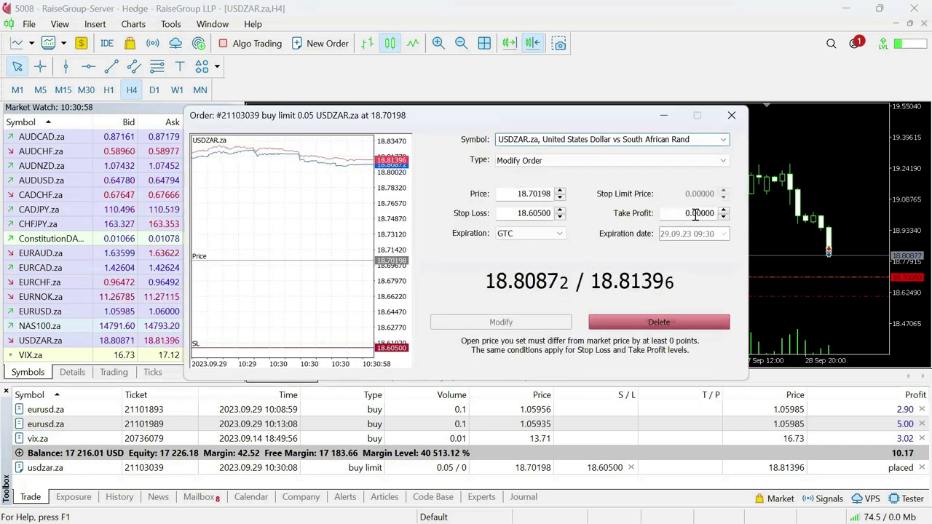
click(723, 217)
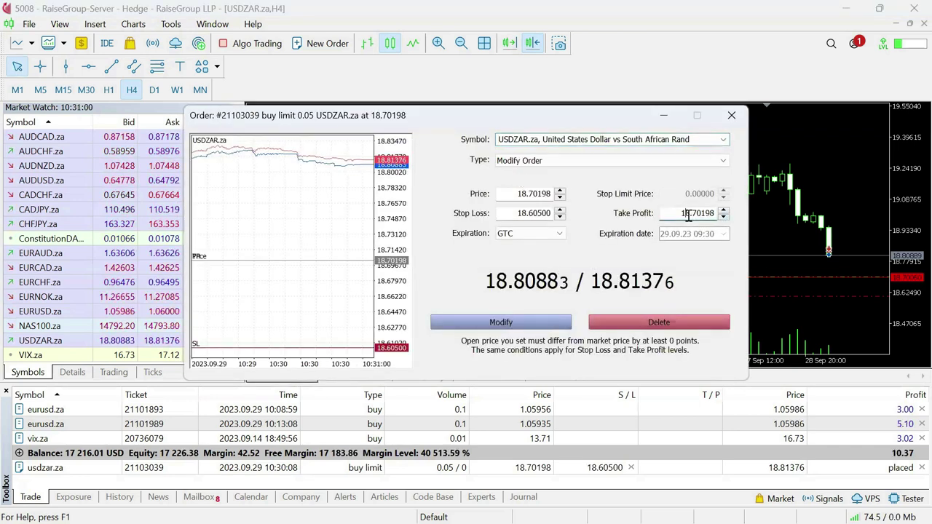
click(688, 213)
key(Delete)
text(9)
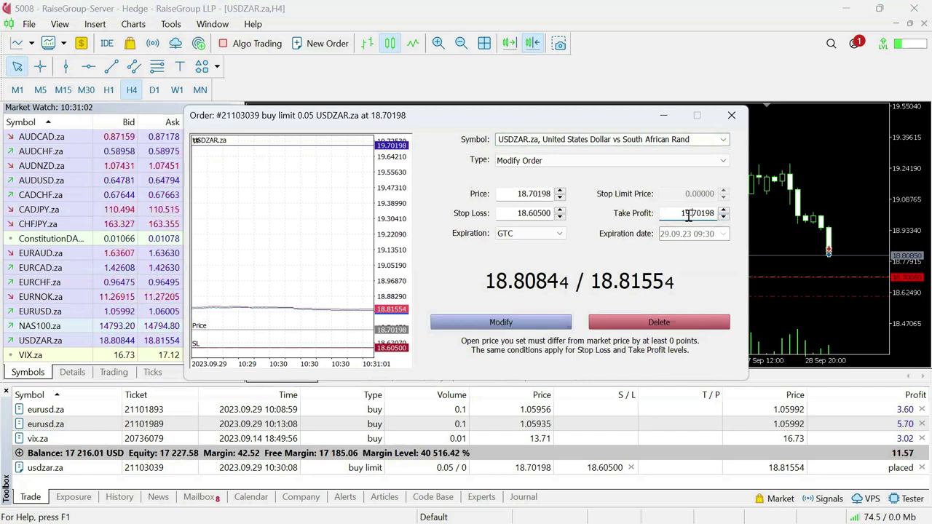
click(688, 213)
key(Delete)
text(4)
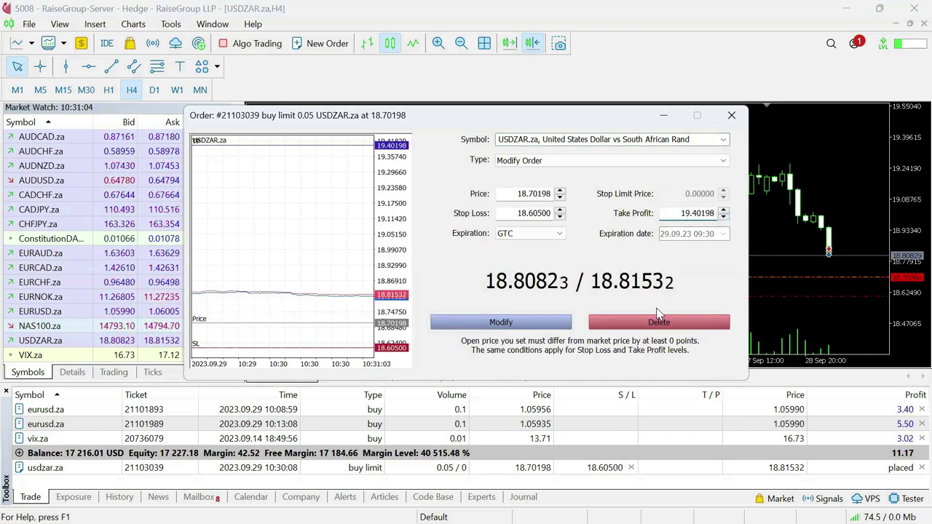
click(559, 326)
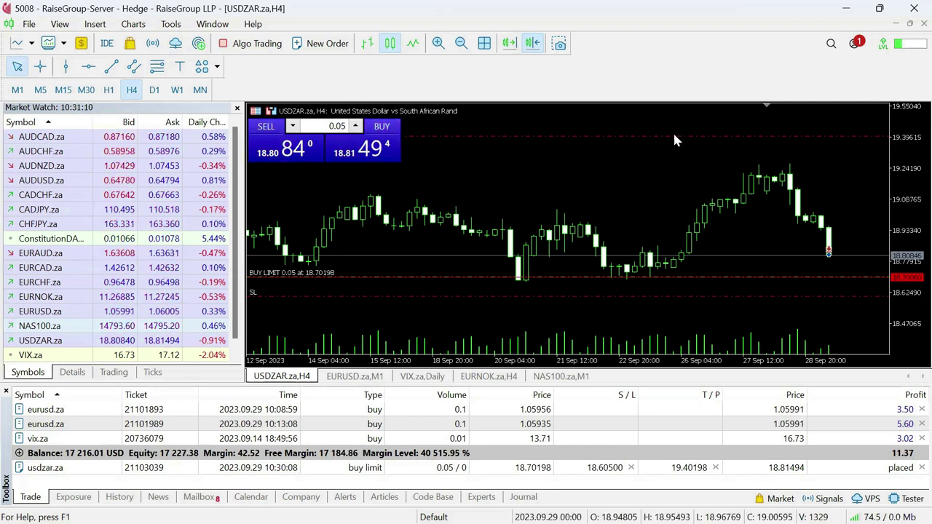
- Set up a USDZAR Buy Limit pending order and drag its take profit down to 19.26106
click(313, 44)
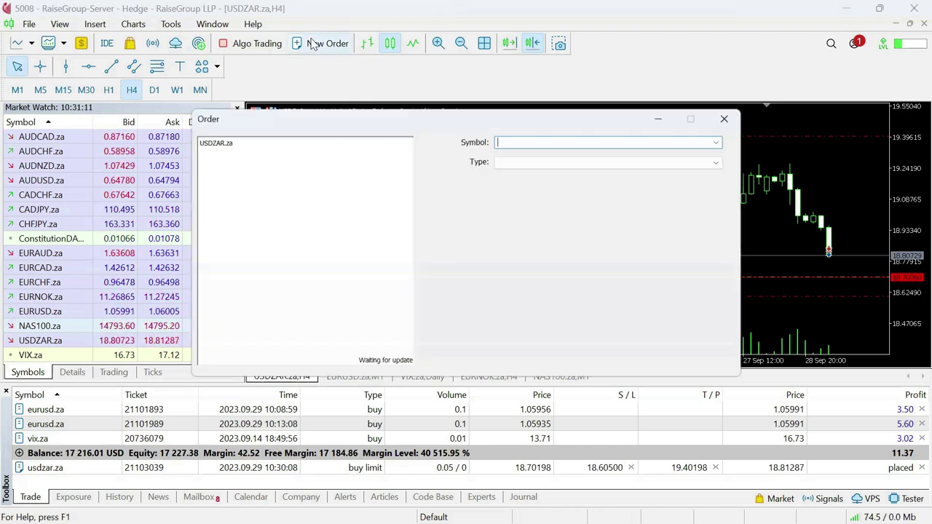
click(587, 163)
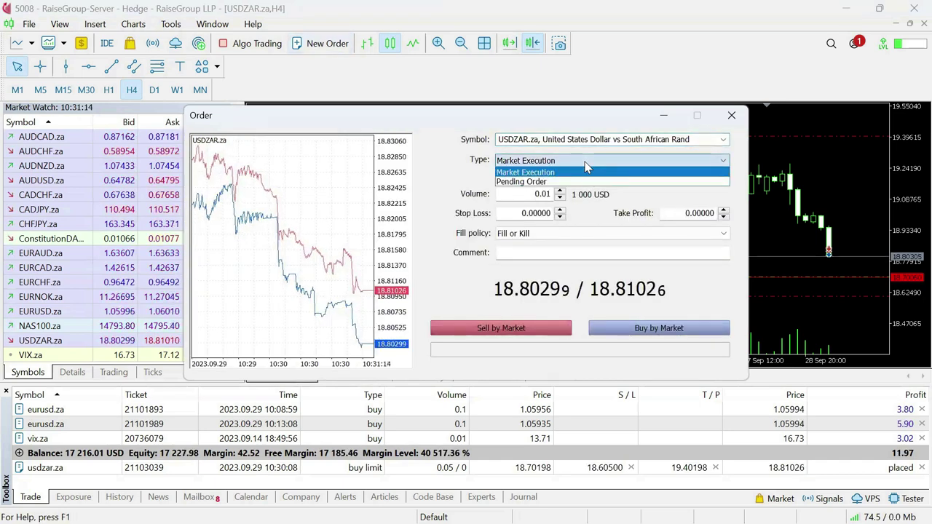
click(579, 181)
click(528, 193)
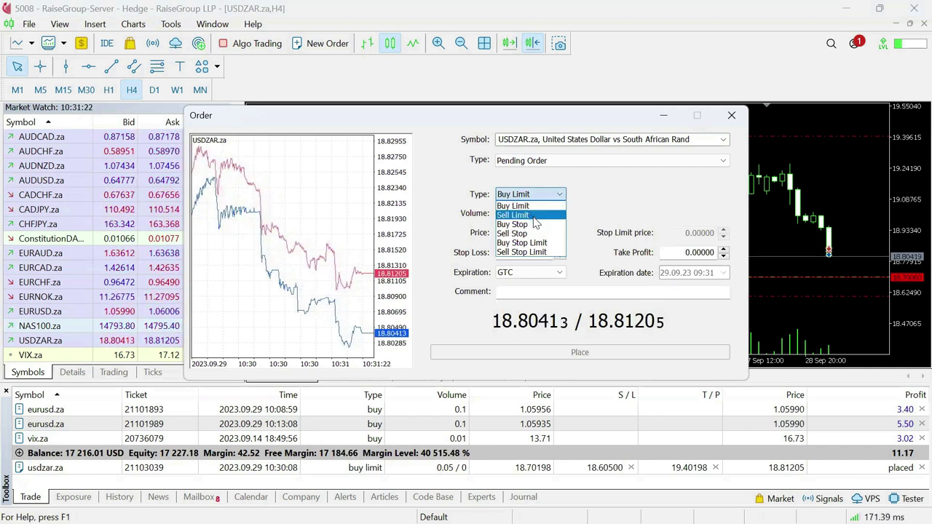
click(660, 127)
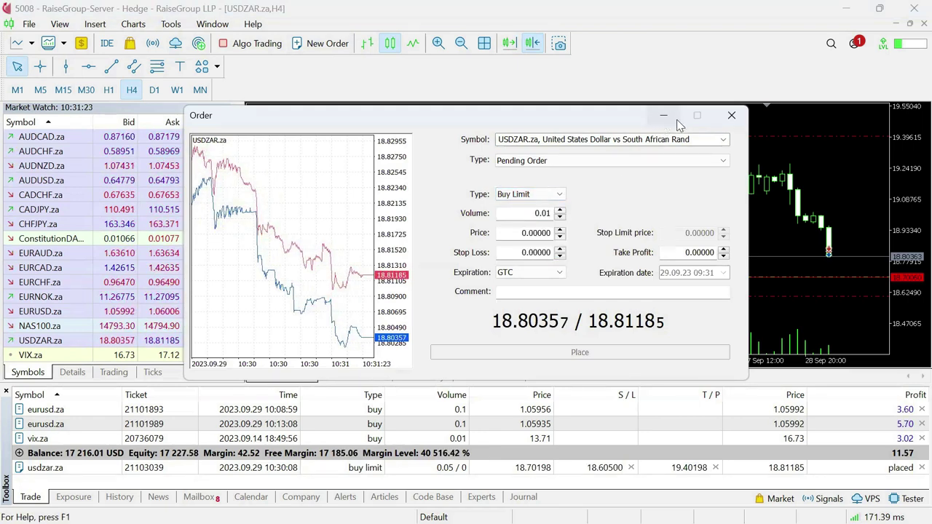
click(663, 115)
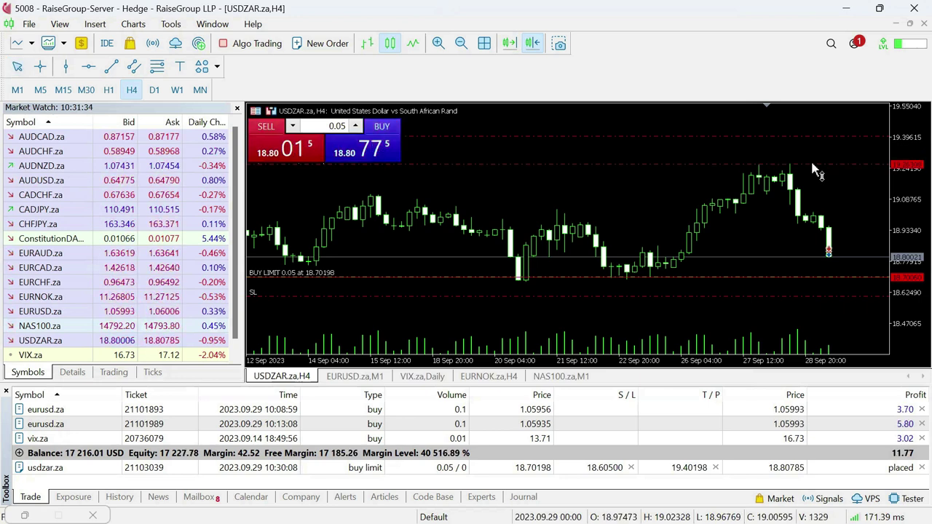
drag(805, 136, 802, 164)
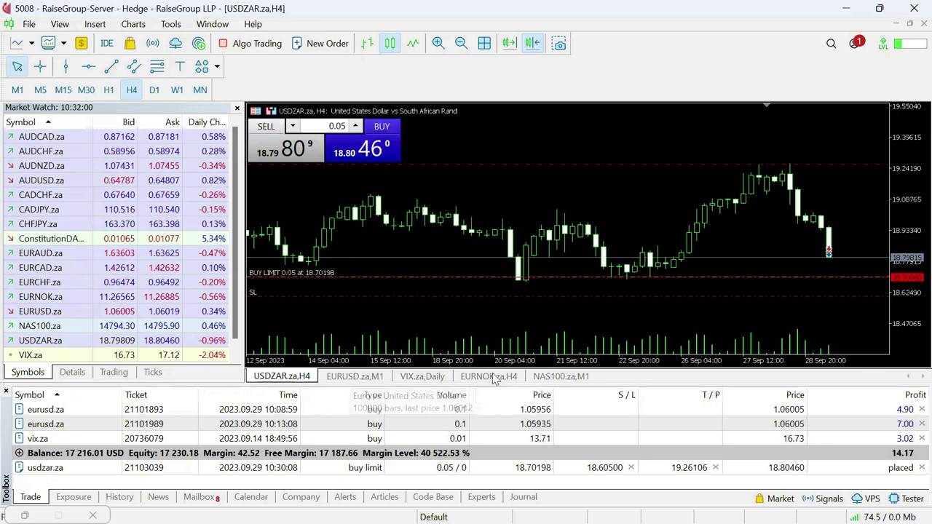
- On the EURUSD M1 chart, hide One Click Trading and add stop losses to both buys
click(361, 380)
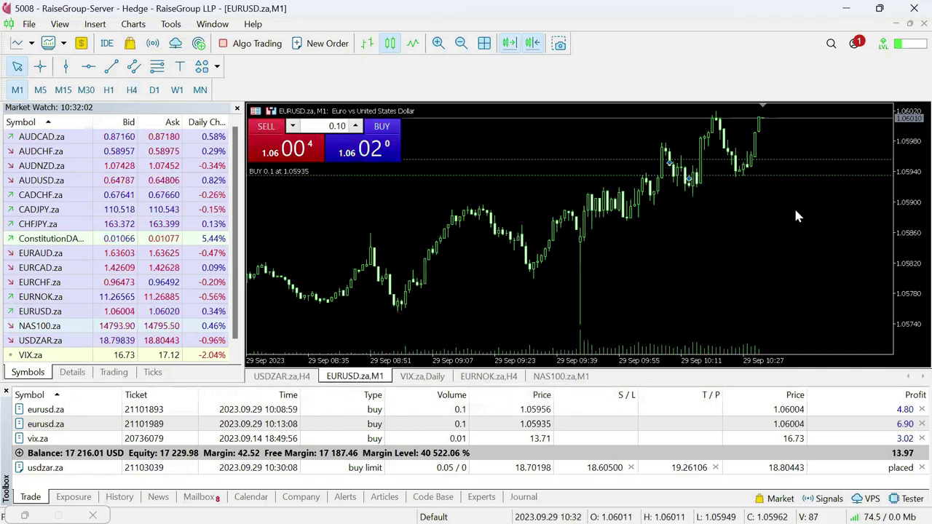
click(270, 111)
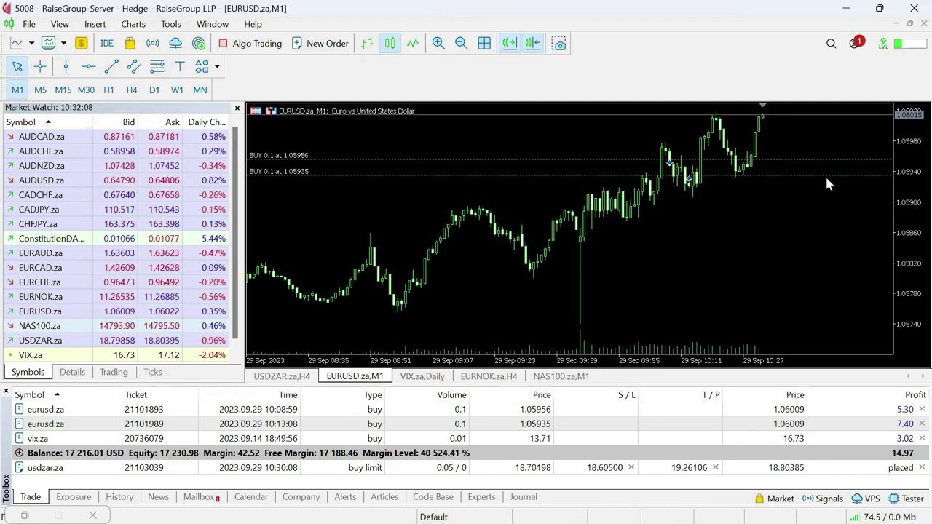
drag(825, 158, 832, 206)
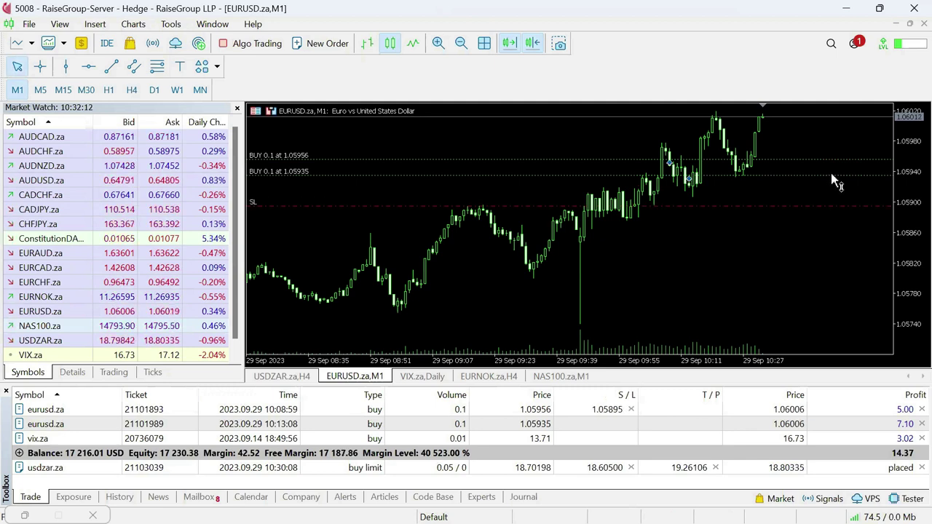
click(835, 211)
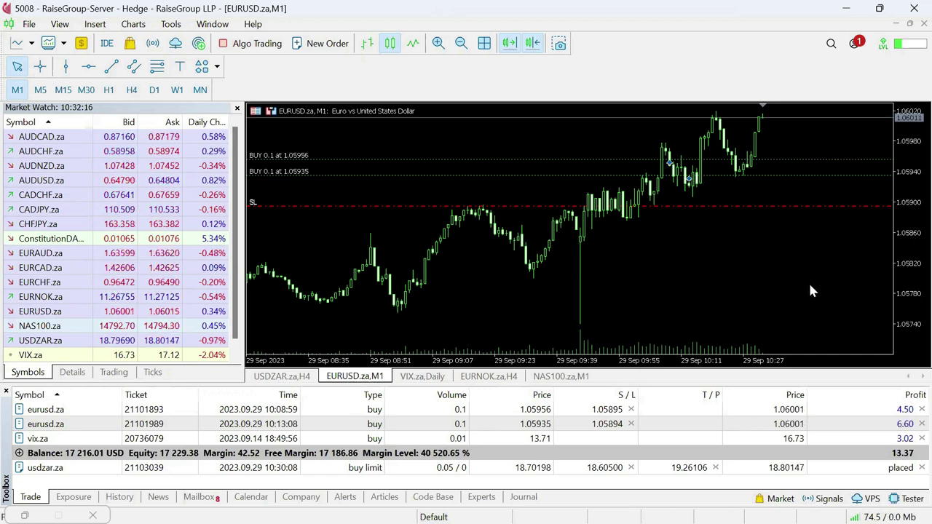
- Zoom in, add a horizontal line near the latest price, and raise the stop losses to 1.05957 and 1.05938
click(439, 43)
click(533, 43)
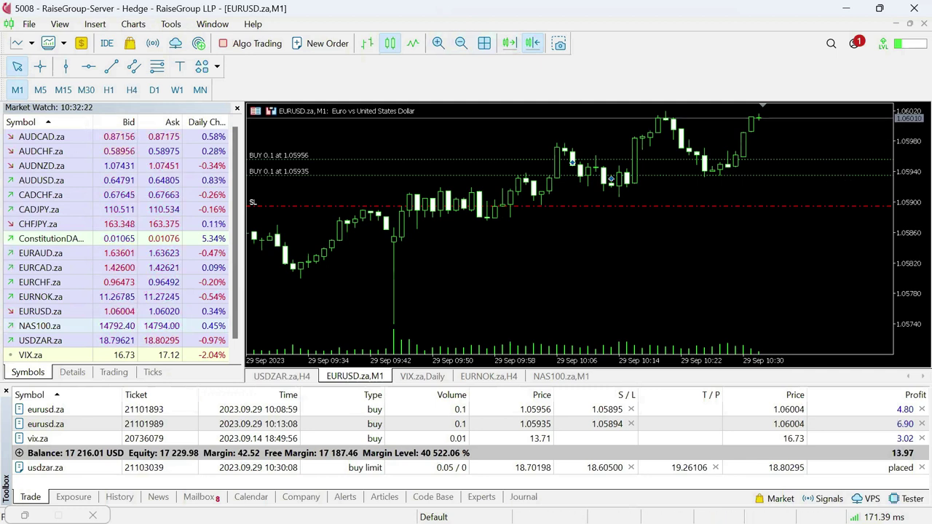
click(88, 67)
click(835, 128)
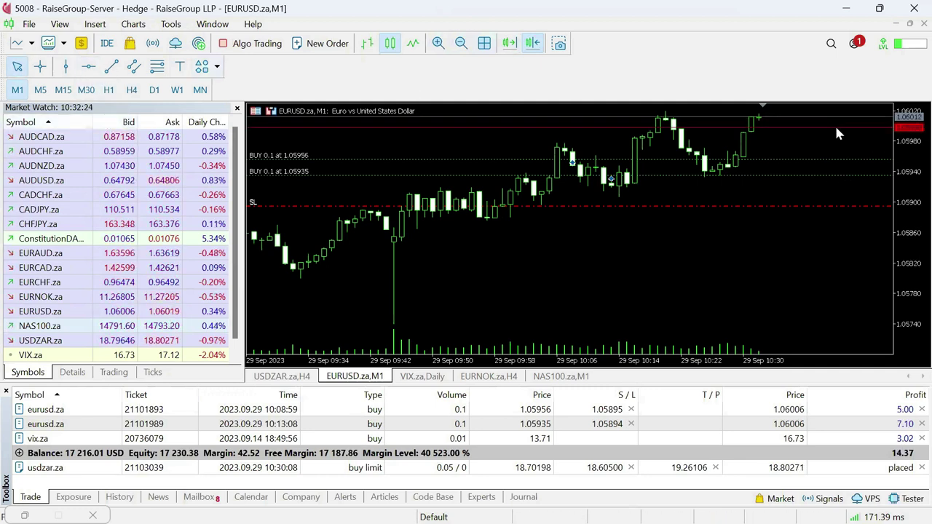
drag(836, 128, 836, 110)
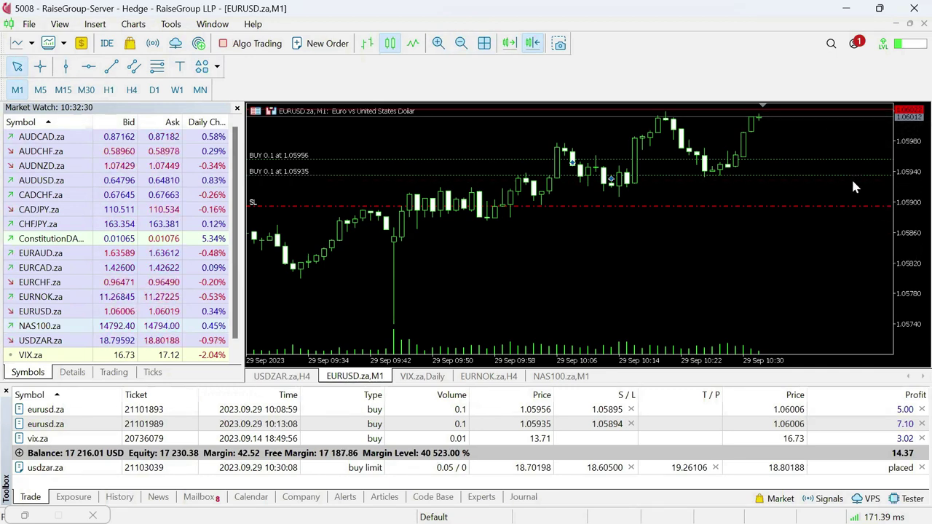
drag(853, 205, 845, 171)
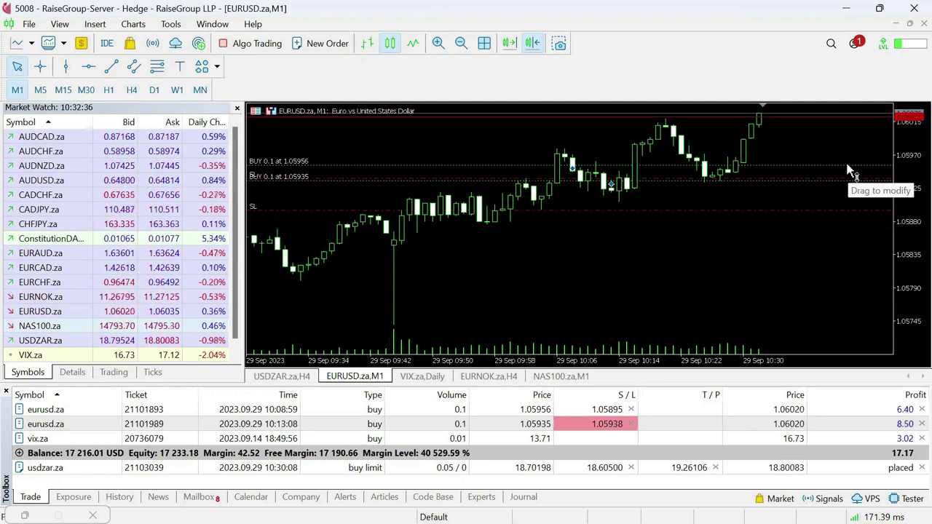
drag(849, 181, 855, 165)
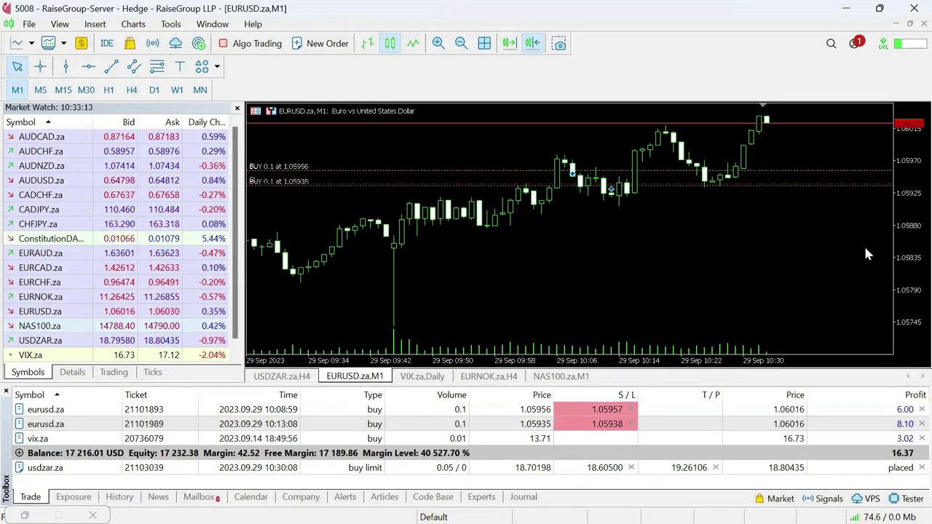
- Open the second EURUSD buy's trade window and reduce its closing volume, then dismiss it
double_click(889, 428)
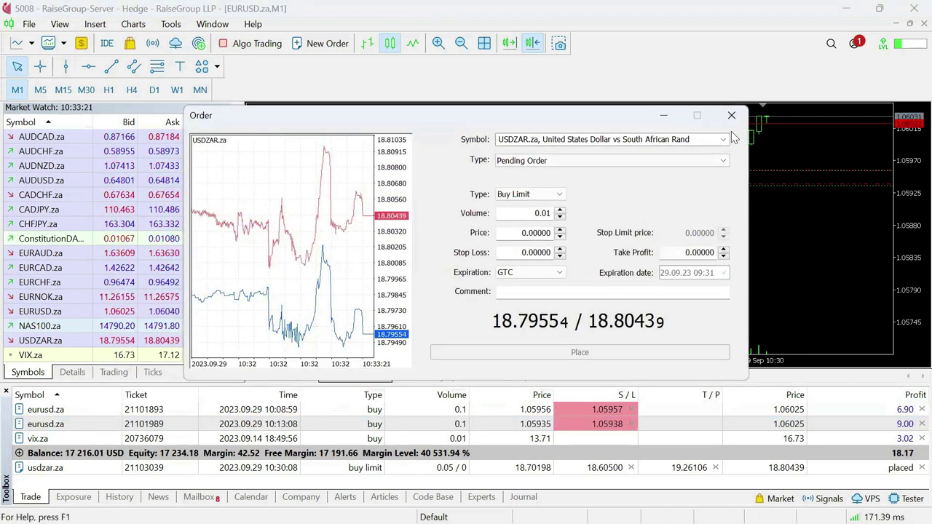
click(731, 119)
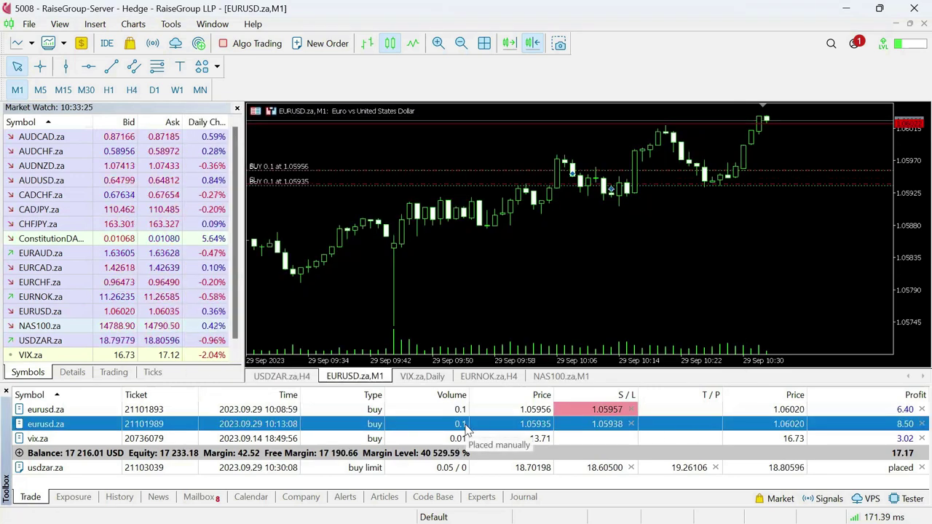
double_click(467, 430)
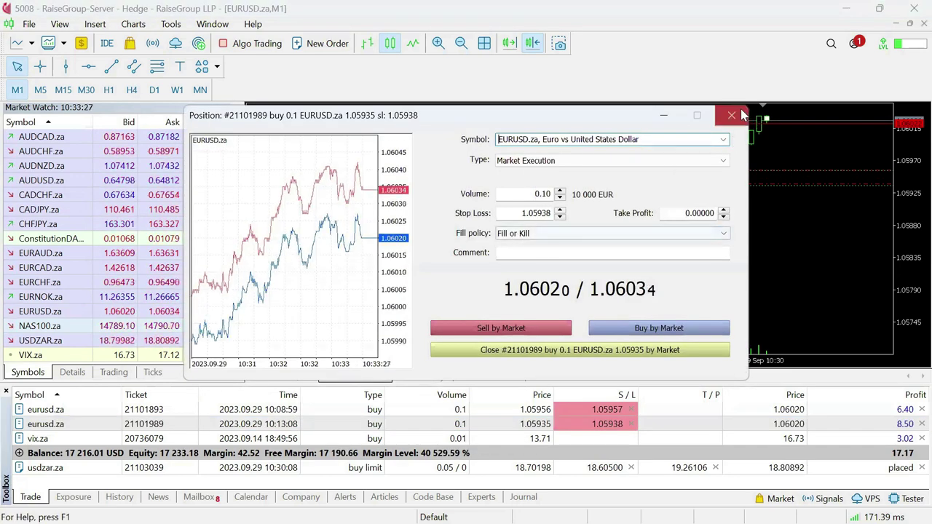
click(560, 199)
click(560, 199)
click(560, 199)
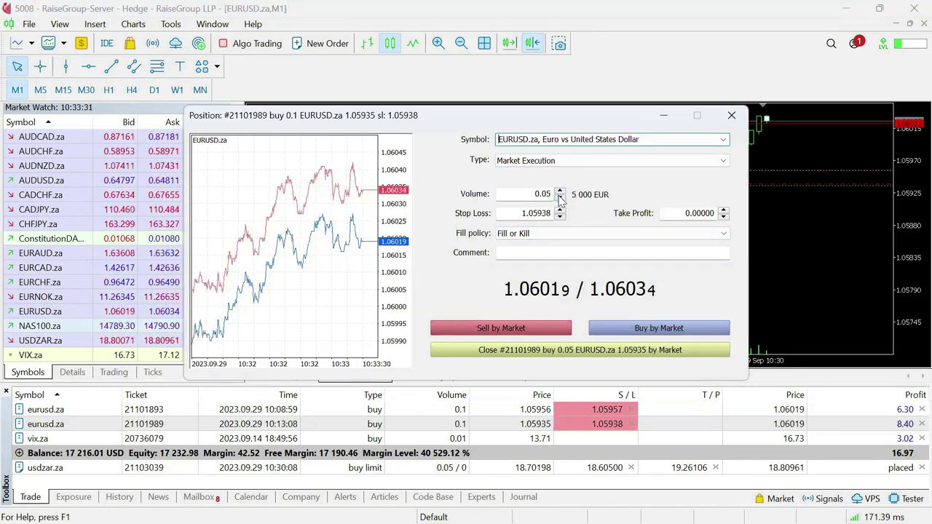
click(732, 116)
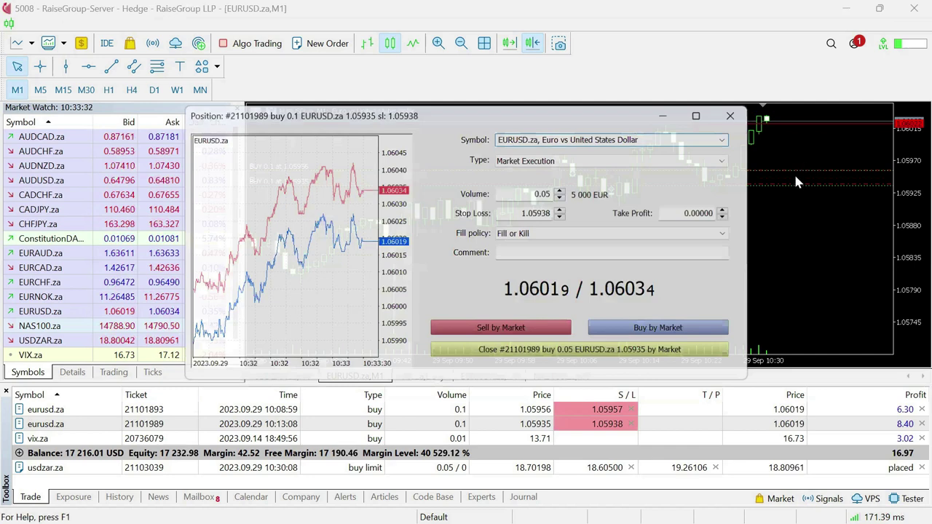
- Close 0.05 lots of the second EURUSD buy by market
double_click(768, 428)
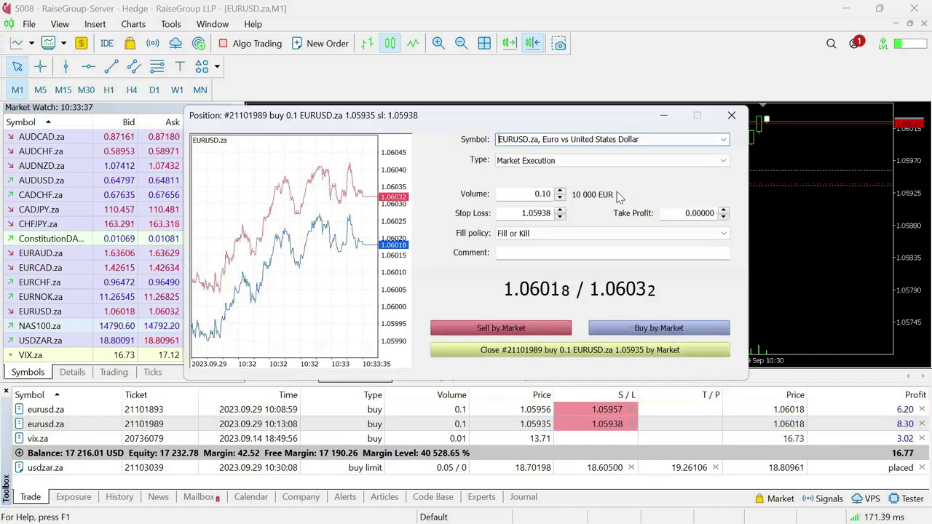
click(560, 198)
click(560, 198)
click(560, 197)
click(560, 198)
click(560, 197)
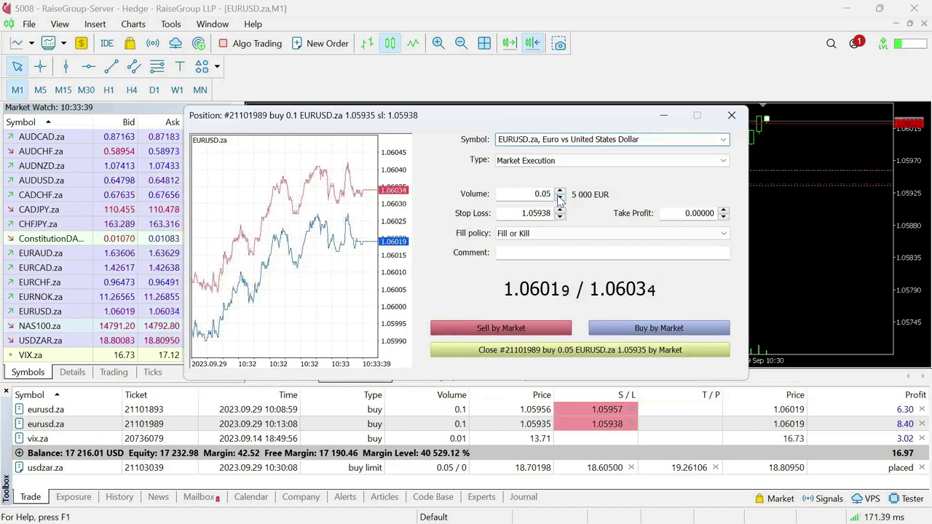
click(592, 352)
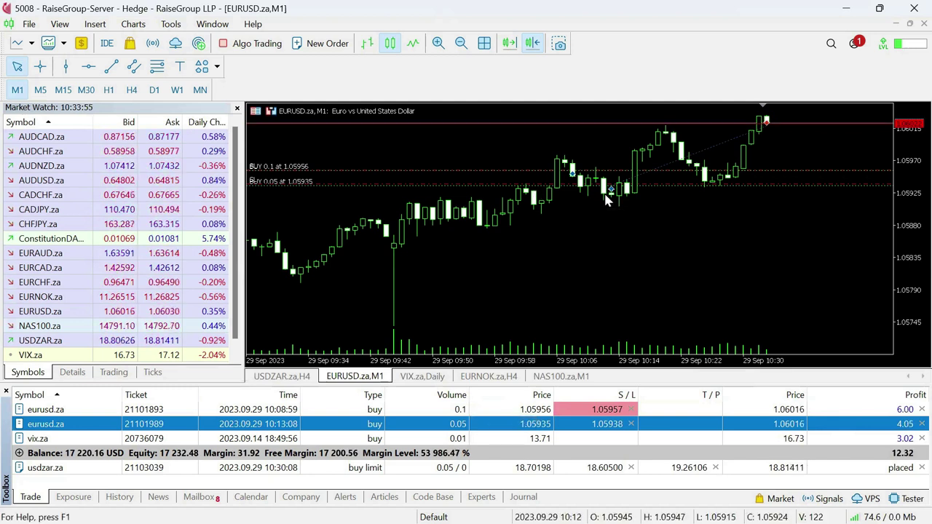
mouse_move(612, 195)
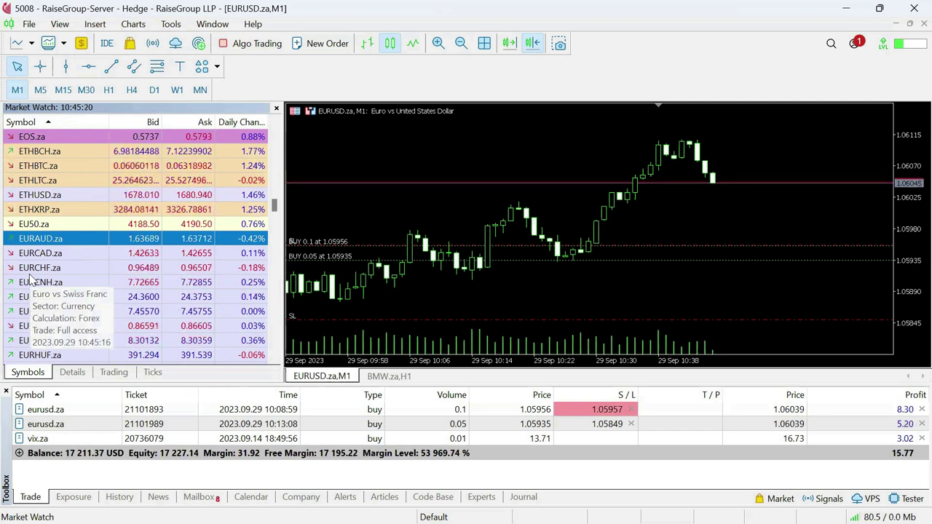
right_click(80, 242)
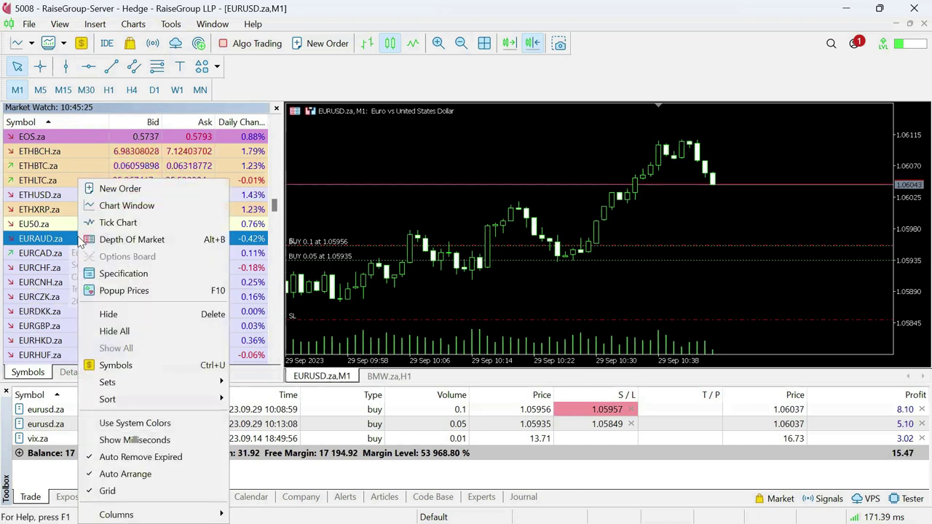
click(170, 364)
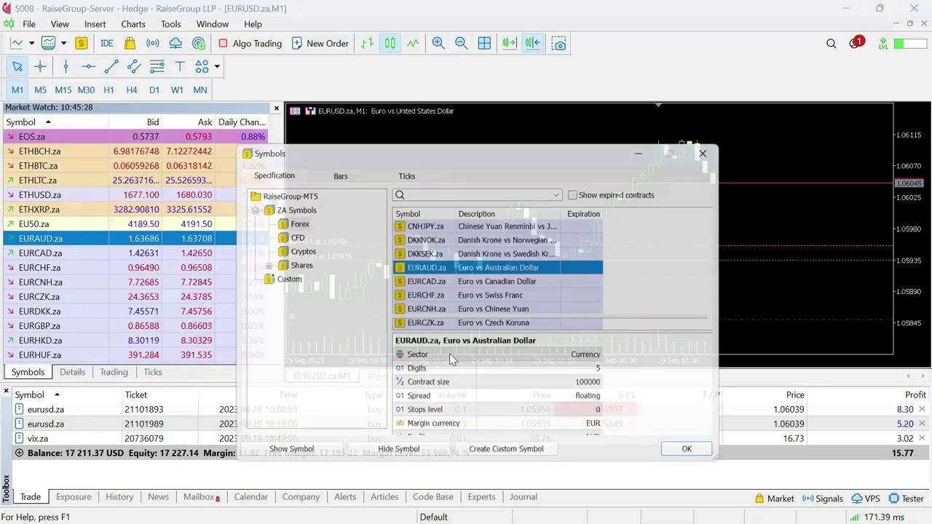
scroll(448, 294, down, 1)
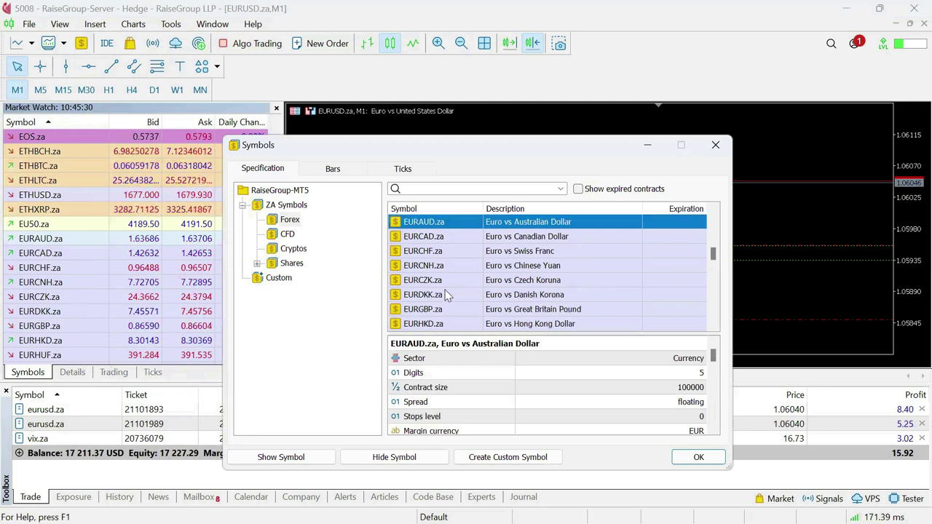
click(446, 309)
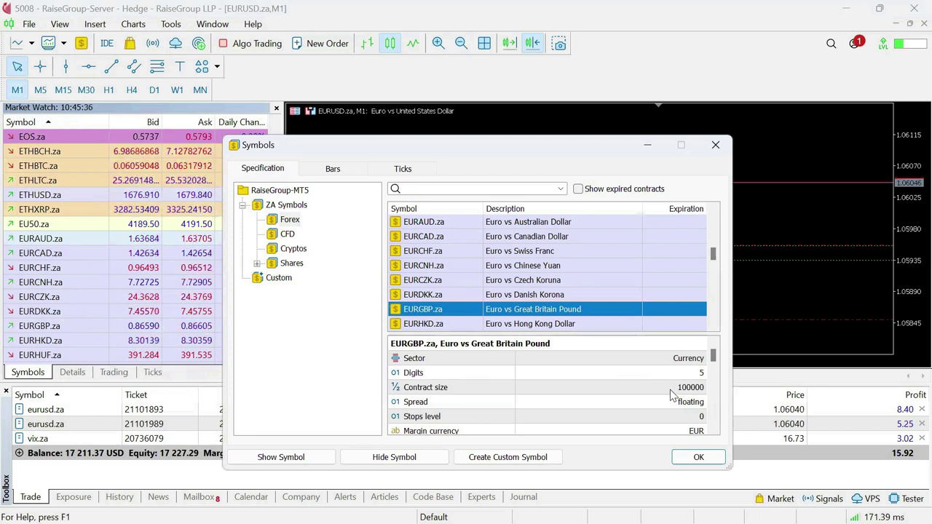
scroll(671, 390, down, 1)
scroll(670, 390, down, 1)
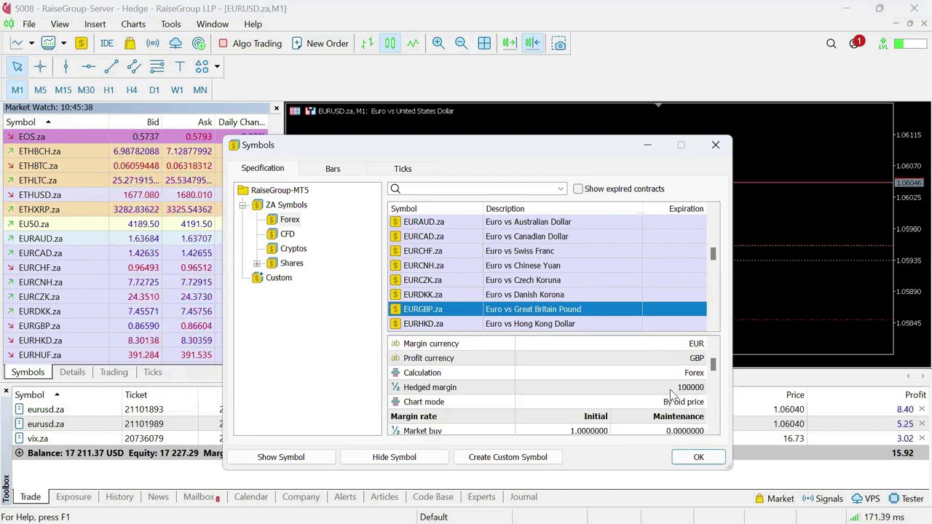
scroll(670, 389, down, 2)
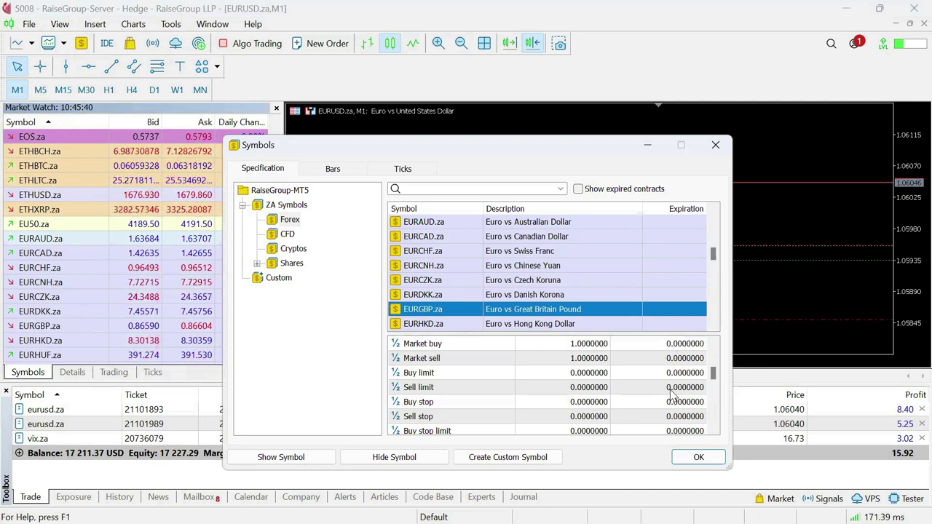
scroll(670, 390, down, 4)
scroll(670, 390, down, 3)
scroll(670, 390, up, 2)
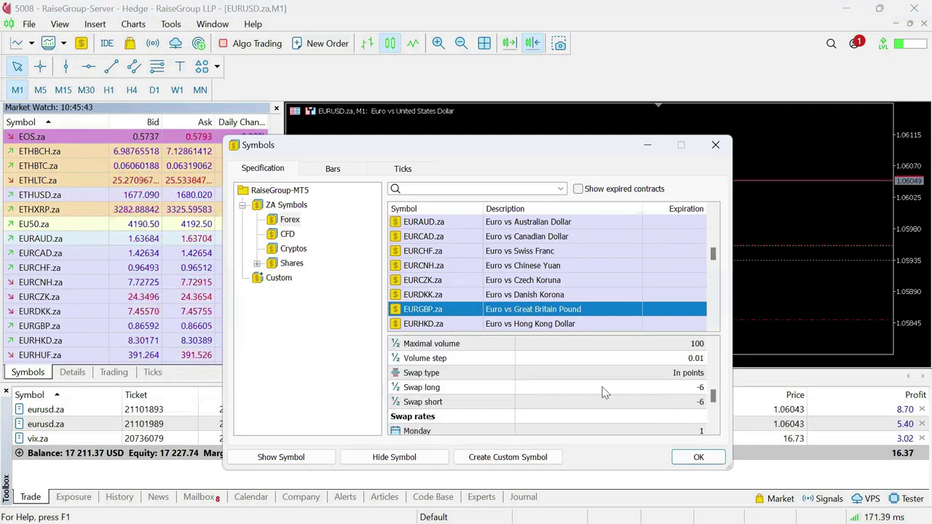
click(686, 375)
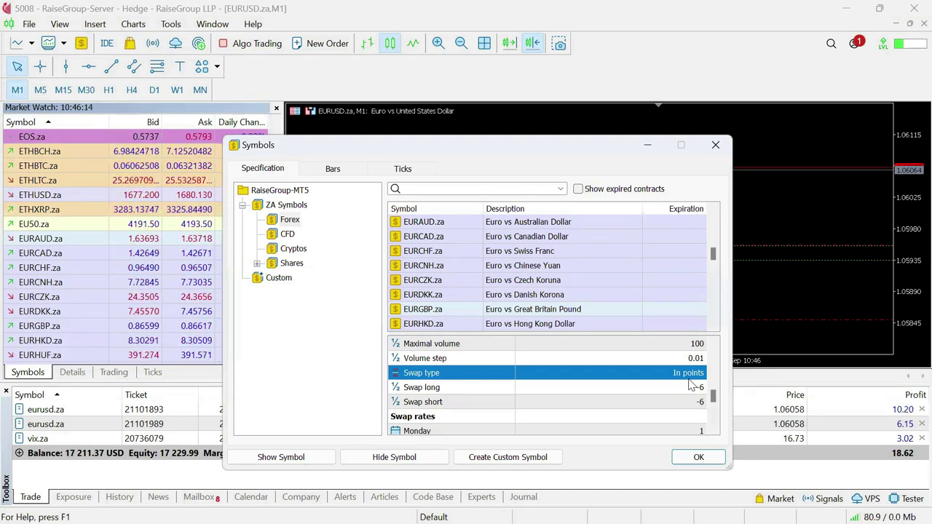
scroll(459, 309, down, 1)
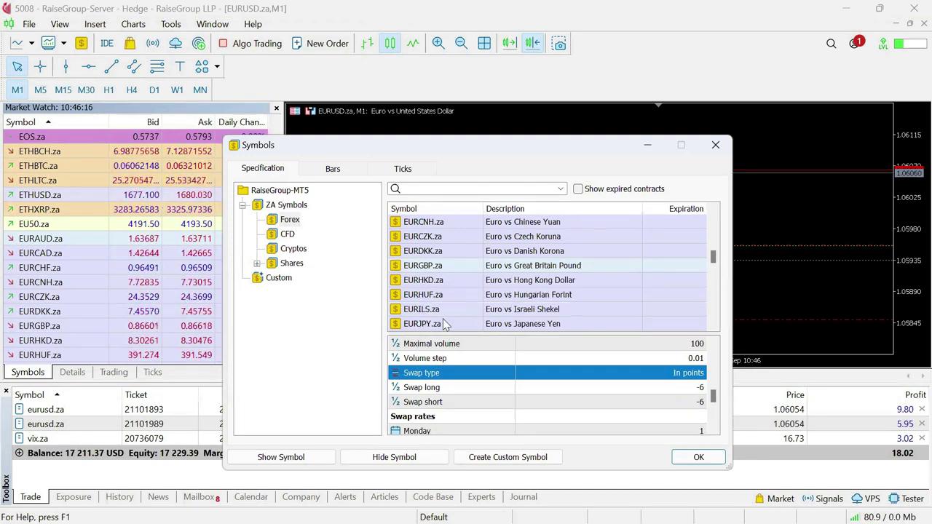
click(443, 324)
scroll(614, 403, down, 5)
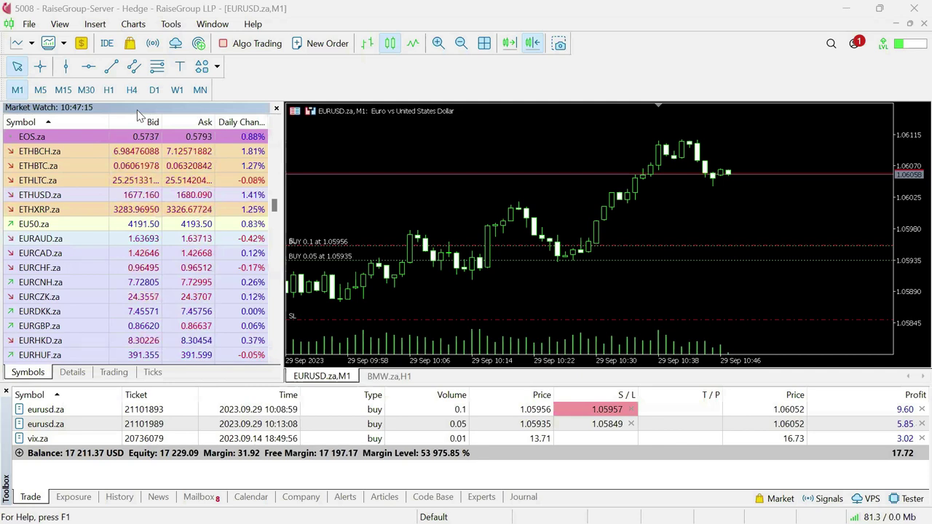
click(30, 26)
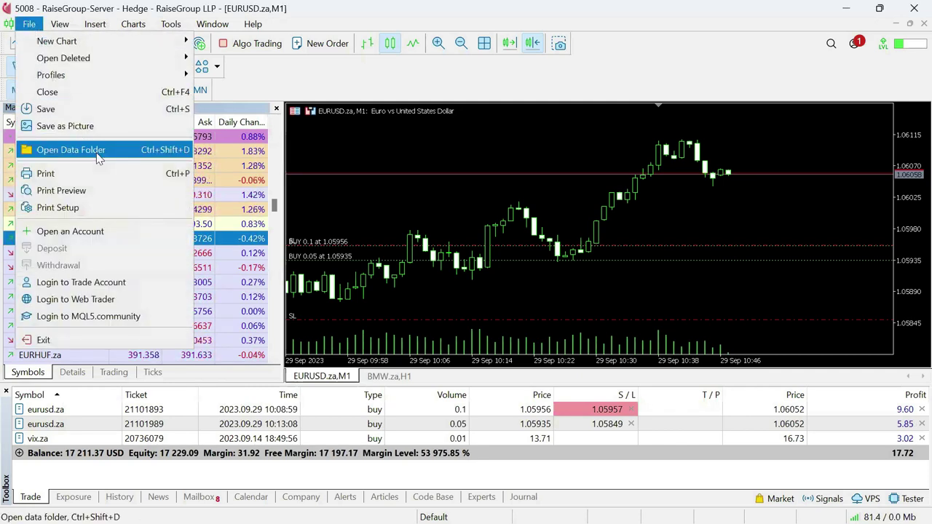
click(96, 151)
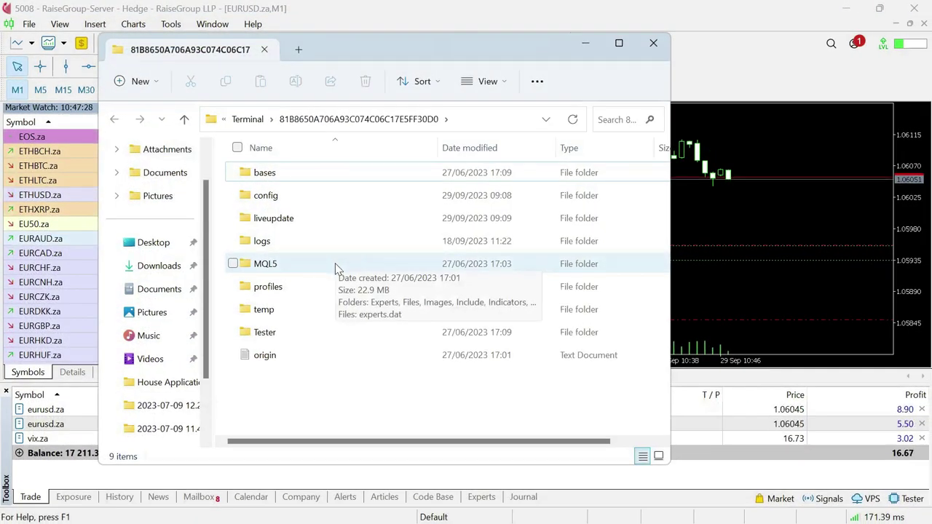
double_click(337, 266)
double_click(357, 180)
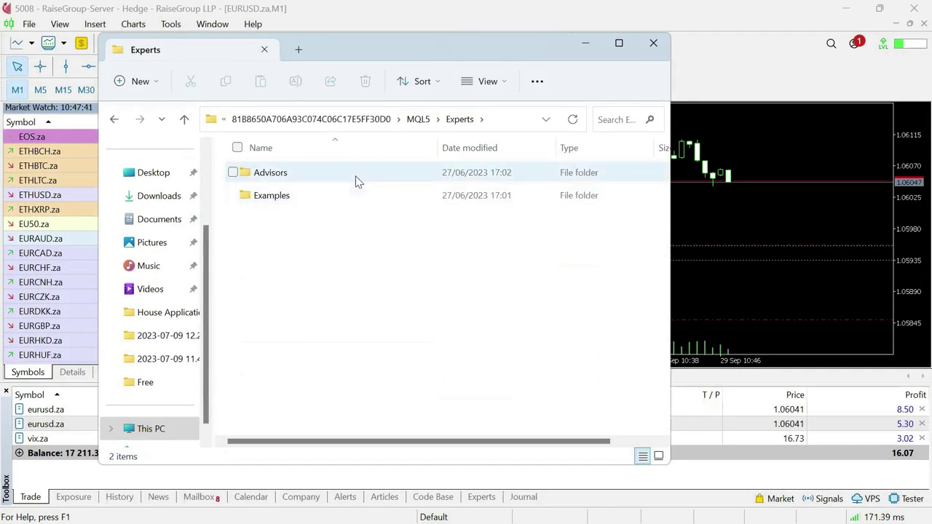
double_click(355, 181)
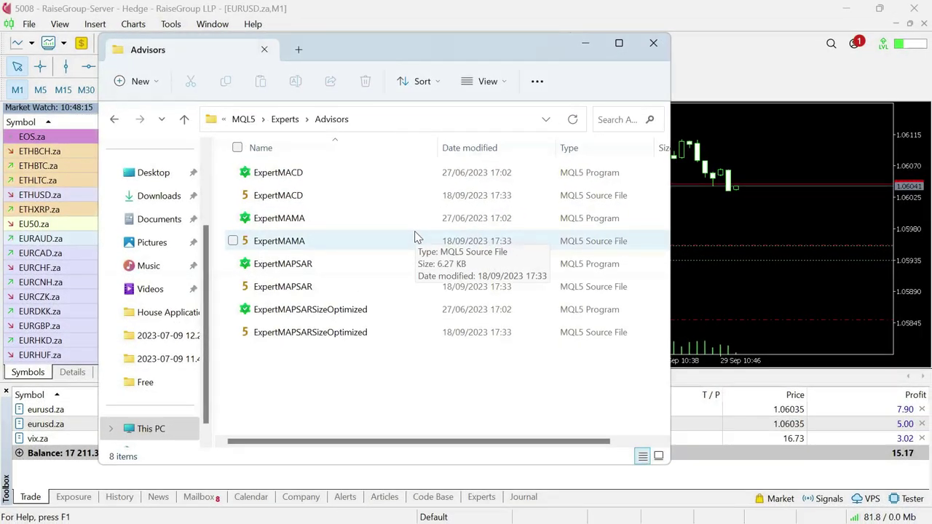
click(654, 46)
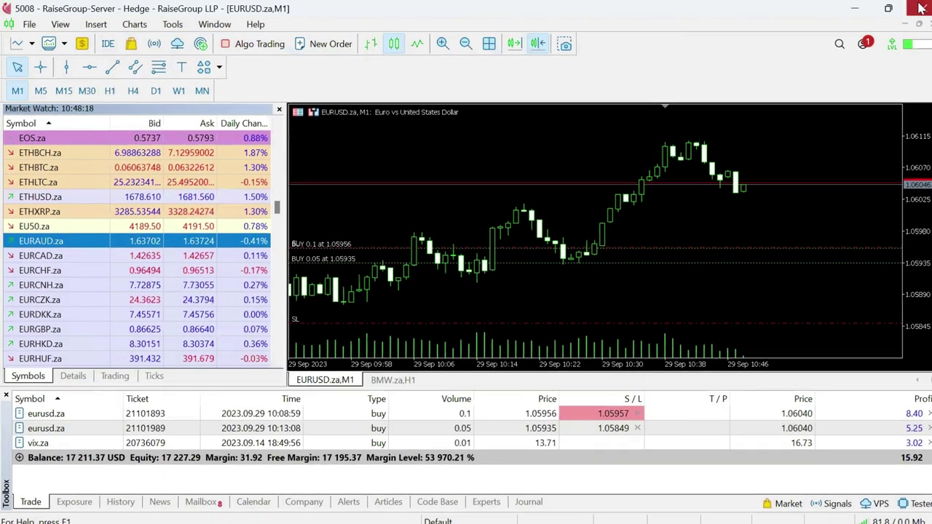
- Show the Navigator with Ctrl+N and attach ExpertMACD from Expert Advisors > Advisors to the EURUSD M1 chart
key(ctrl+n)
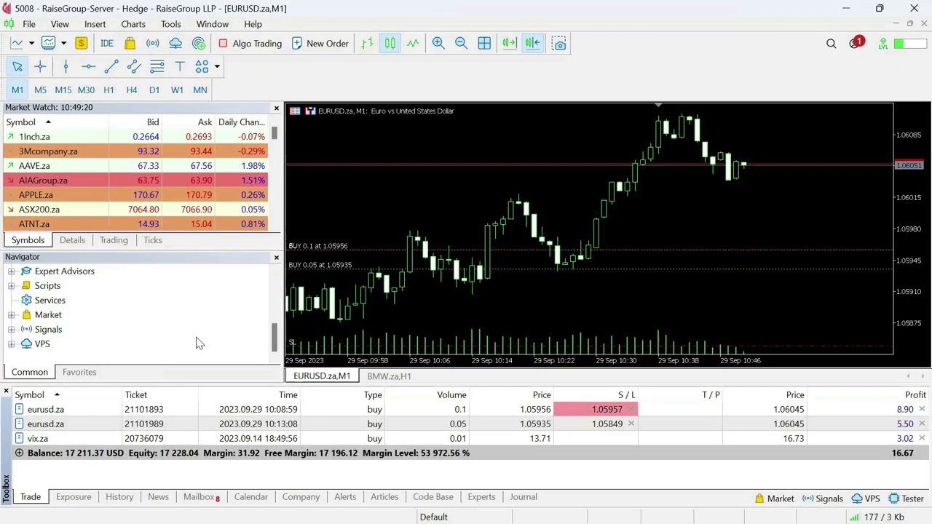
click(11, 271)
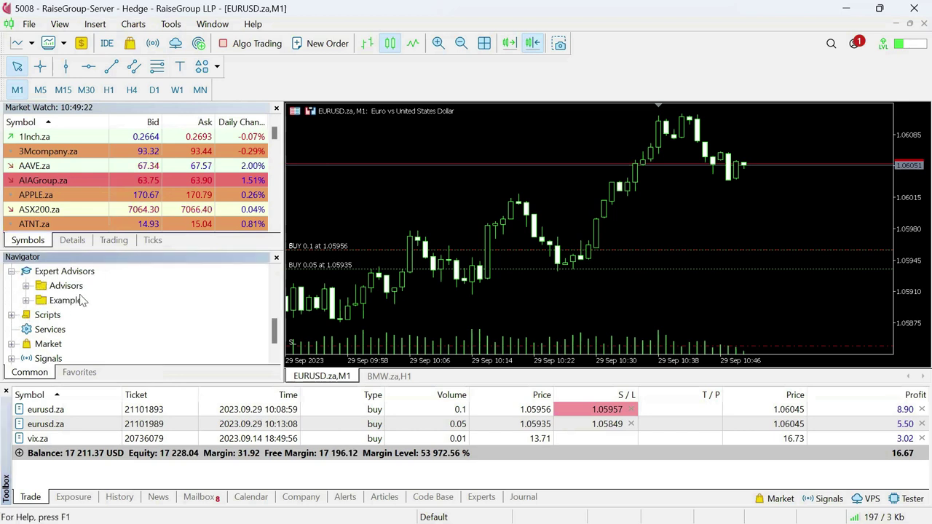
click(27, 286)
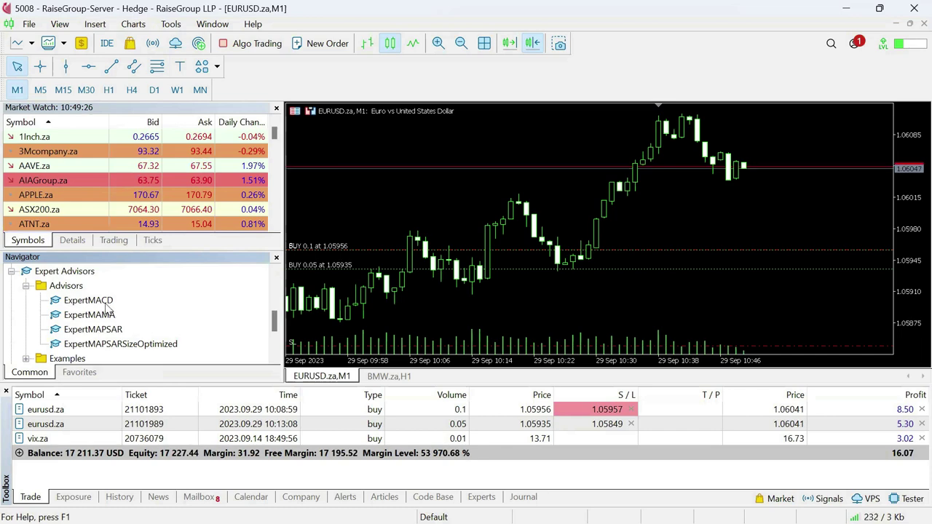
drag(94, 302, 120, 292)
drag(517, 287, 559, 271)
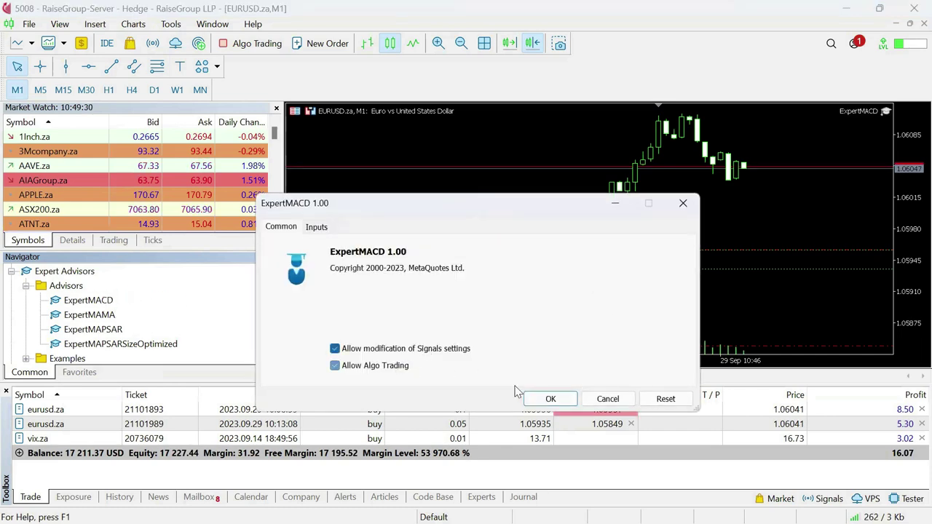
click(550, 400)
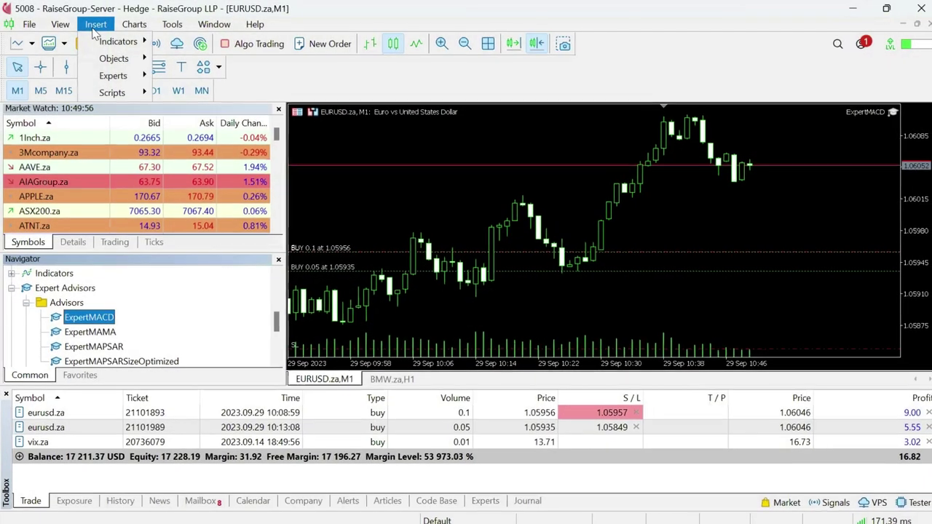
- Add an 8-period Moving Average from Insert > Indicators > Trend to the EURUSD chart
click(171, 24)
mouse_move(117, 47)
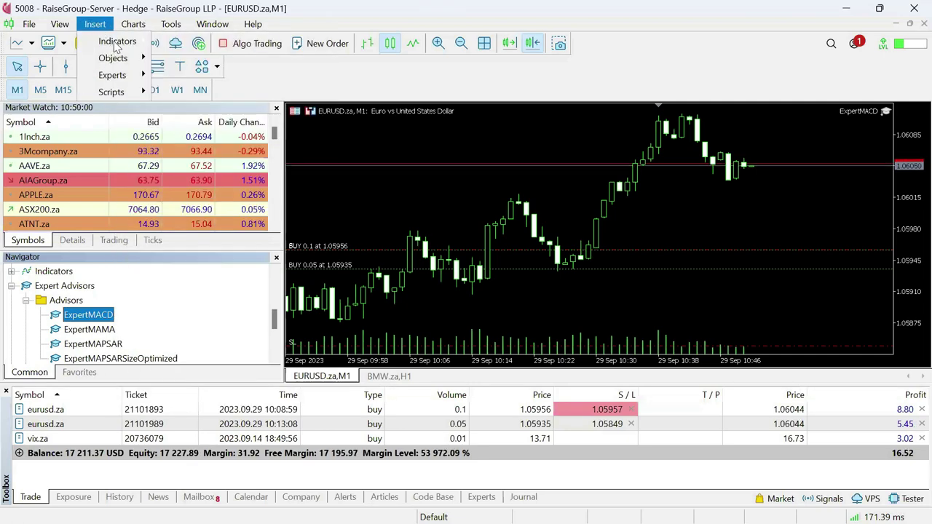
mouse_move(121, 65)
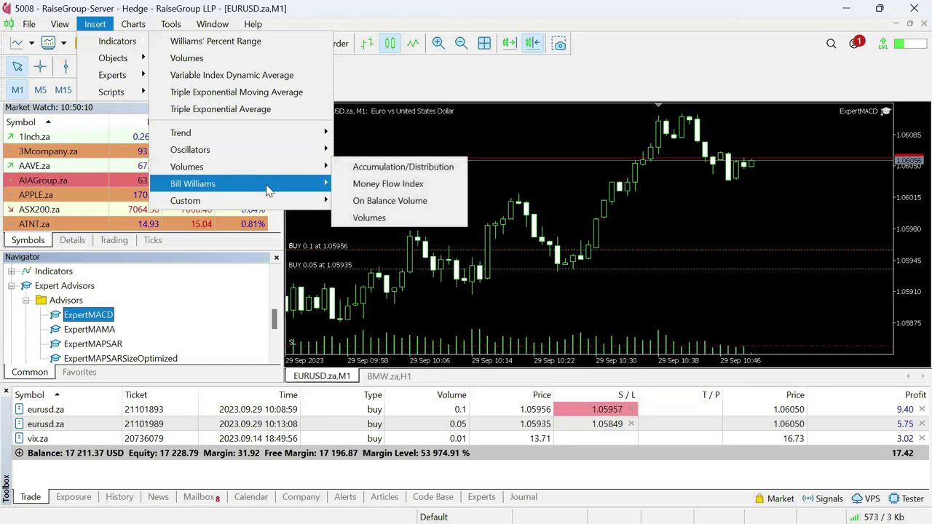
mouse_move(268, 188)
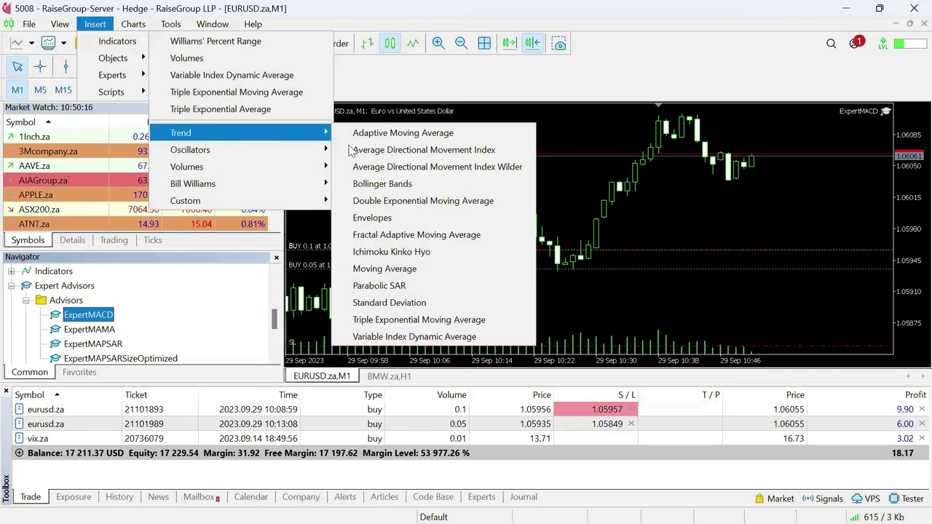
click(435, 268)
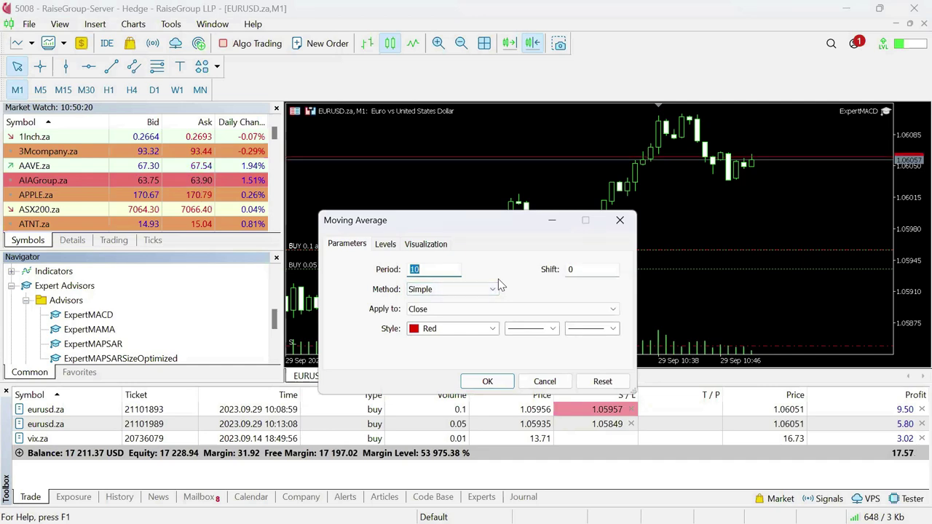
text(8)
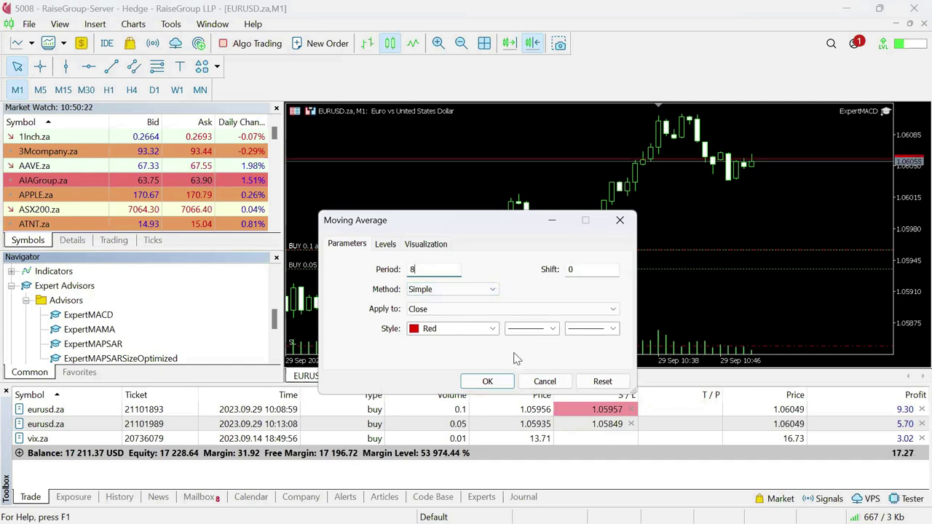
click(487, 381)
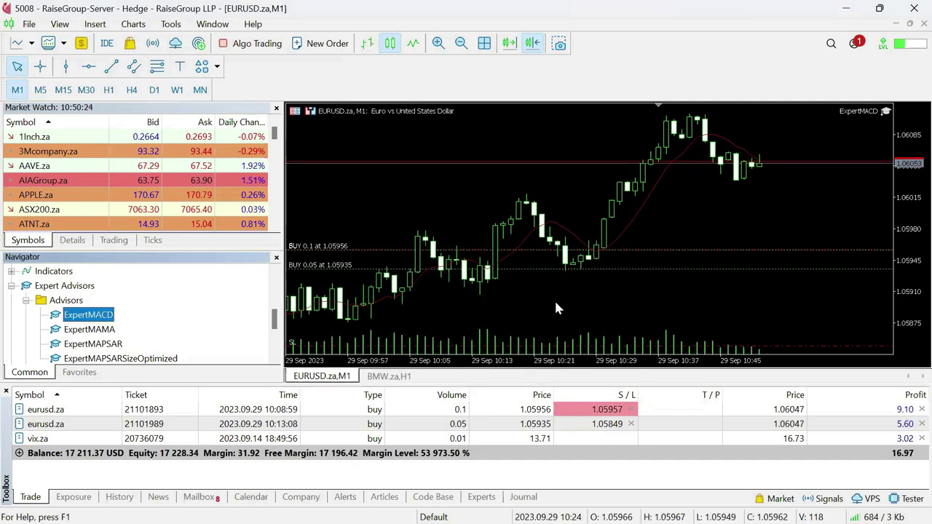